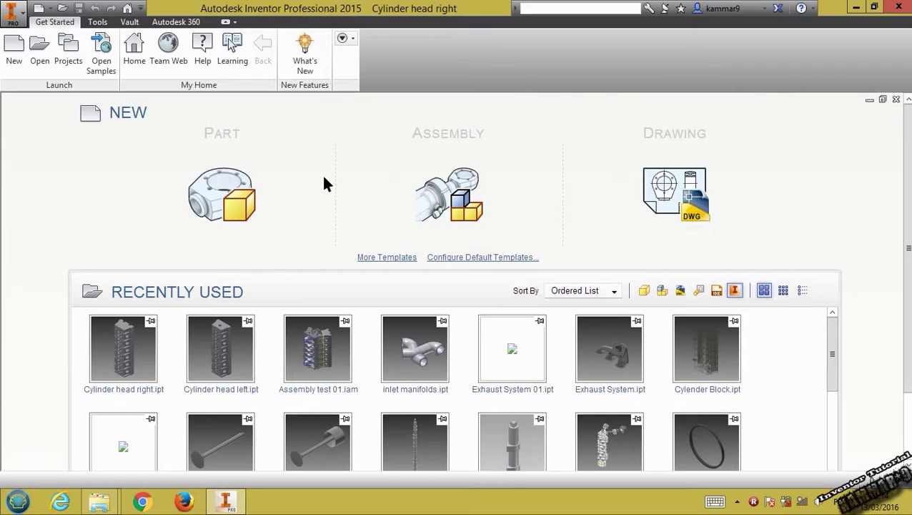
Step: Open the recently used assembly file Assembly test 01.iam
{"action": "left_click", "coordinate": [326, 349]}
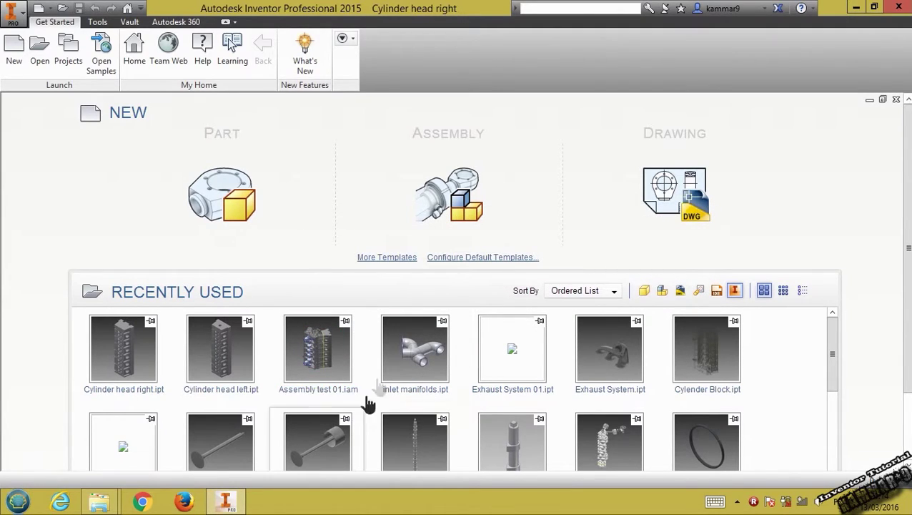
{"action": "double_click", "coordinate": [316, 359]}
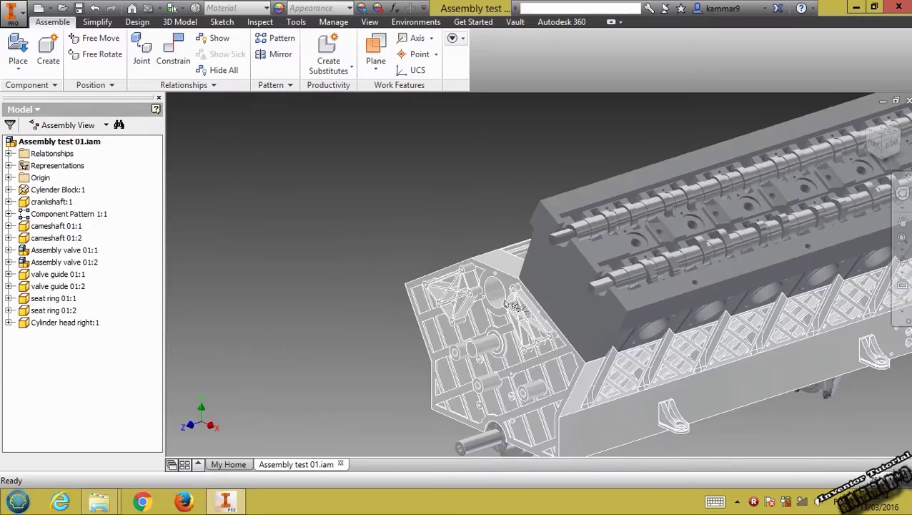
Step: Examine the engine assembly from the mounted cylinder head's side and around to the exposed deck of the opposite cylinder bank
{"action": "middle_click_drag", "start_coordinate": [510, 306], "coordinate": [484, 274]}
{"action": "left_click_drag", "start_coordinate": [484, 274], "coordinate": [413, 265]}
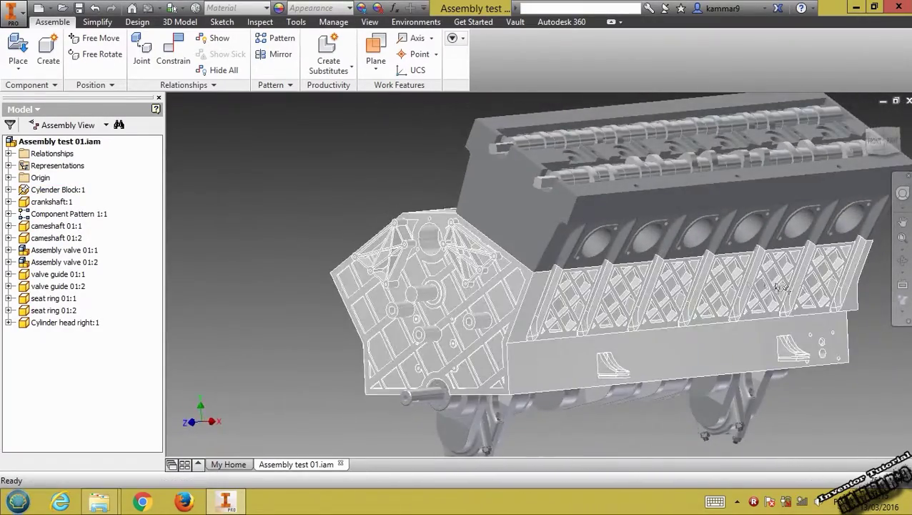
{"action": "left_click", "coordinate": [902, 308]}
{"action": "left_click", "coordinate": [815, 353]}
{"action": "middle_click_drag", "start_coordinate": [498, 263], "coordinate": [350, 274]}
{"action": "middle_click_drag", "start_coordinate": [315, 273], "coordinate": [376, 263], "text": "shift"}
{"action": "left_click_drag", "start_coordinate": [375, 262], "coordinate": [363, 289]}
{"action": "middle_click_drag", "start_coordinate": [320, 348], "coordinate": [357, 313]}
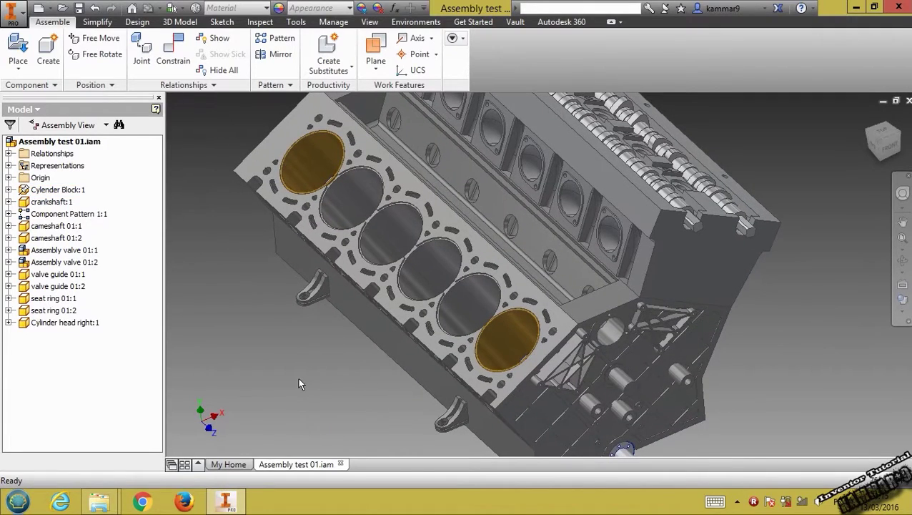
Step: Place one instance of the Cylinder head left part beside the exposed cylinder bank of the block
{"action": "left_click", "coordinate": [18, 47]}
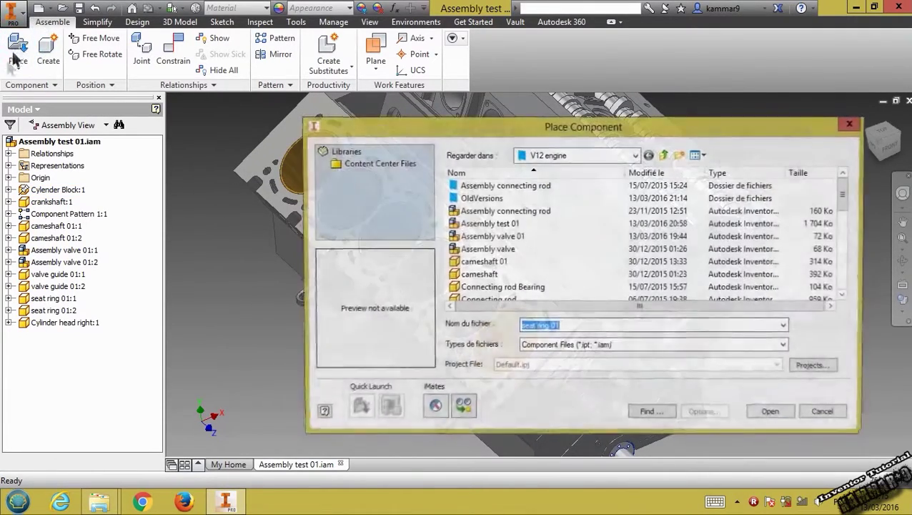
{"action": "left_click", "coordinate": [500, 276]}
{"action": "scroll", "coordinate": [509, 286], "scroll_direction": "down", "scroll_amount": 3}
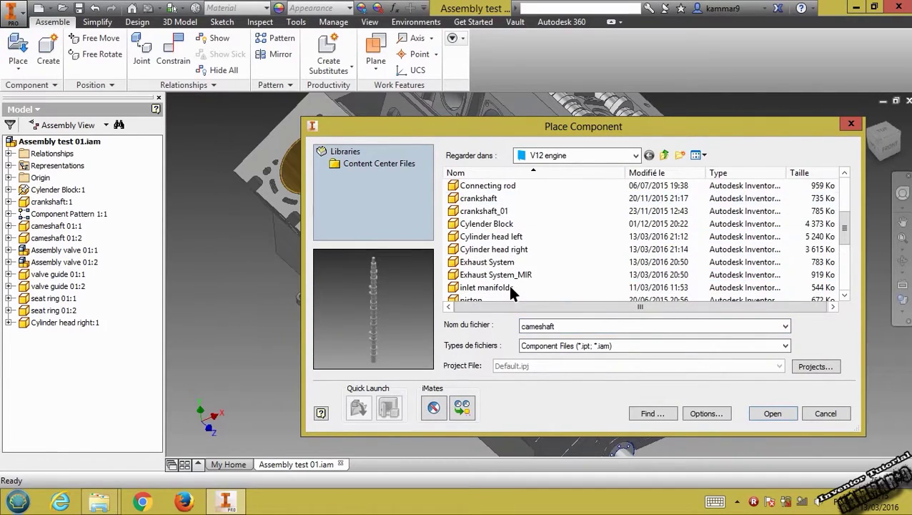
{"action": "left_click", "coordinate": [523, 236]}
{"action": "left_click", "coordinate": [773, 413]}
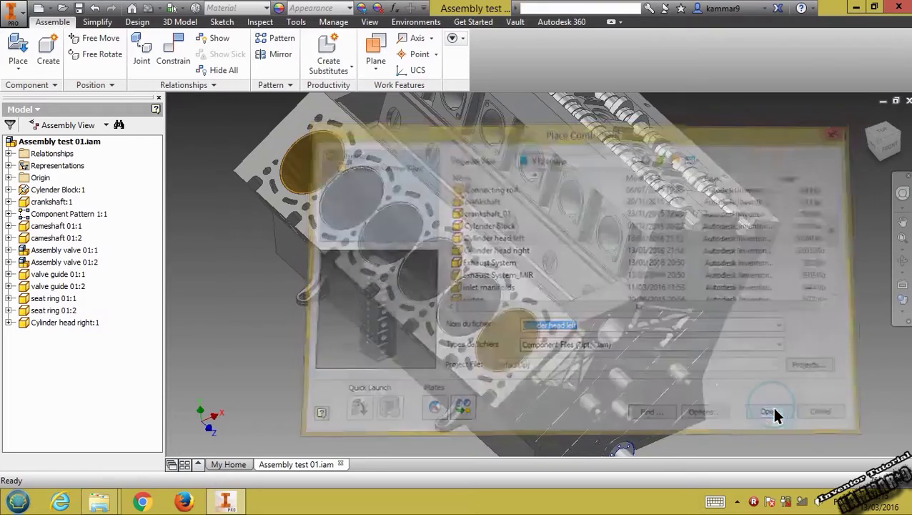
{"action": "scroll", "coordinate": [305, 298], "scroll_direction": "down", "scroll_amount": 5}
{"action": "left_click", "coordinate": [269, 305]}
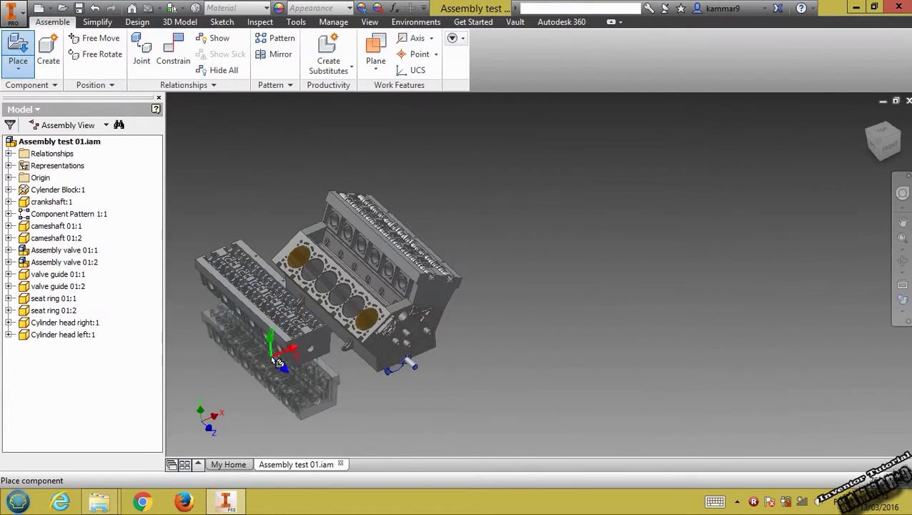
{"action": "key", "text": "Escape"}
Step: Free-rotate the left cylinder head so its camshaft side faces up and its front end lies near the block's front
{"action": "middle_click_drag", "start_coordinate": [300, 348], "coordinate": [381, 312]}
{"action": "scroll", "coordinate": [392, 297], "scroll_direction": "up", "scroll_amount": 4}
{"action": "middle_click_drag", "start_coordinate": [389, 352], "coordinate": [366, 311], "text": "shift"}
{"action": "left_click", "coordinate": [98, 55]}
{"action": "left_click", "coordinate": [245, 279]}
{"action": "left_click_drag", "start_coordinate": [285, 298], "coordinate": [303, 398]}
{"action": "right_click", "coordinate": [209, 190]}
{"action": "left_click", "coordinate": [218, 158]}
{"action": "middle_click_drag", "start_coordinate": [301, 302], "coordinate": [323, 258]}
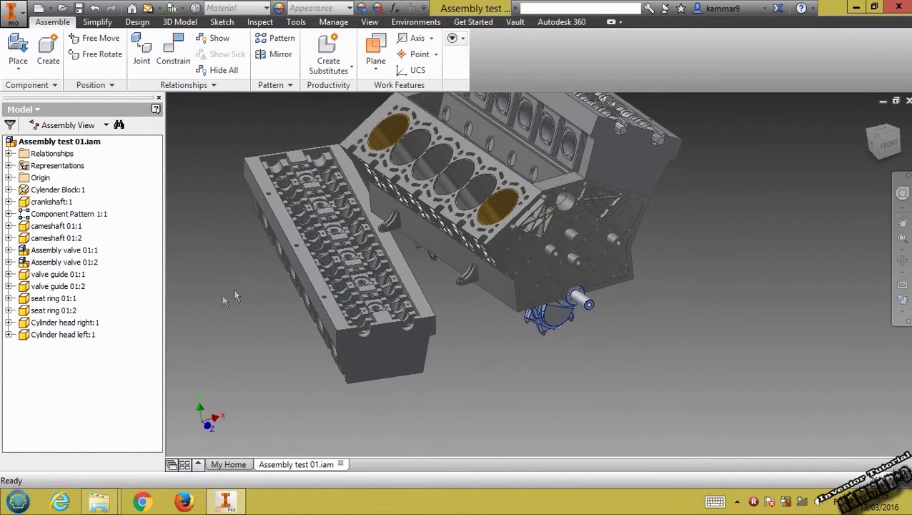
Step: Mate the left cylinder head's lower front edge to the front edge of the block's open deck with 0 mm offset
{"action": "left_click", "coordinate": [175, 56]}
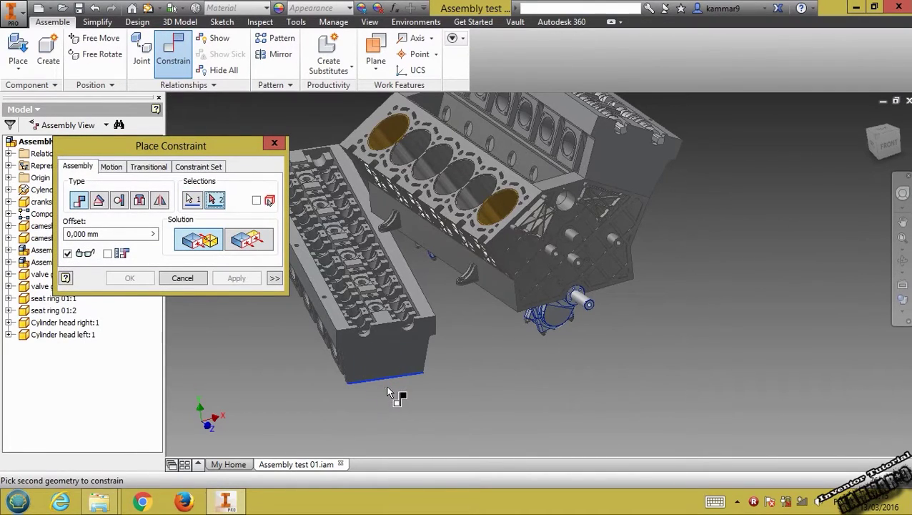
{"action": "scroll", "coordinate": [498, 230], "scroll_direction": "up", "scroll_amount": 2}
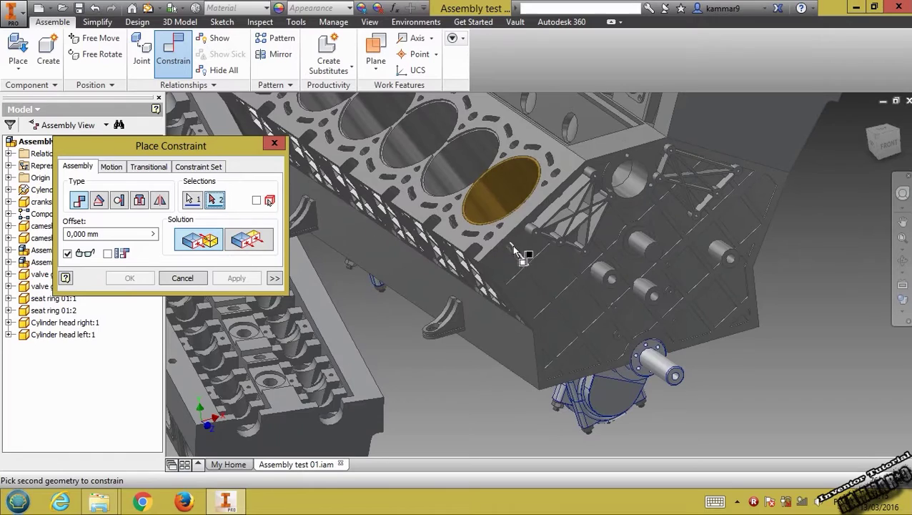
{"action": "left_click", "coordinate": [517, 229]}
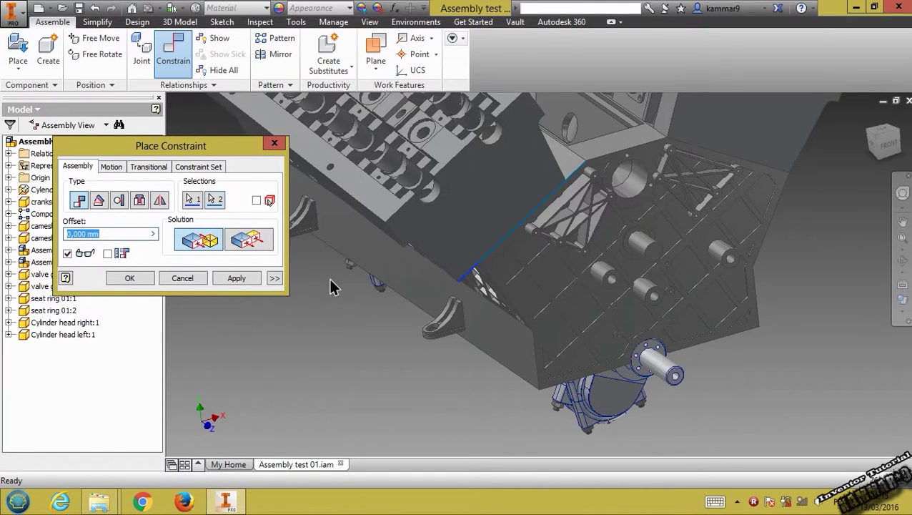
{"action": "left_click", "coordinate": [234, 278]}
Step: Mate a lower outer edge below the left cylinder head's ports to the matching outer deck edge of the block with 0 mm offset
{"action": "middle_click_drag", "start_coordinate": [446, 290], "coordinate": [464, 454], "text": "shift"}
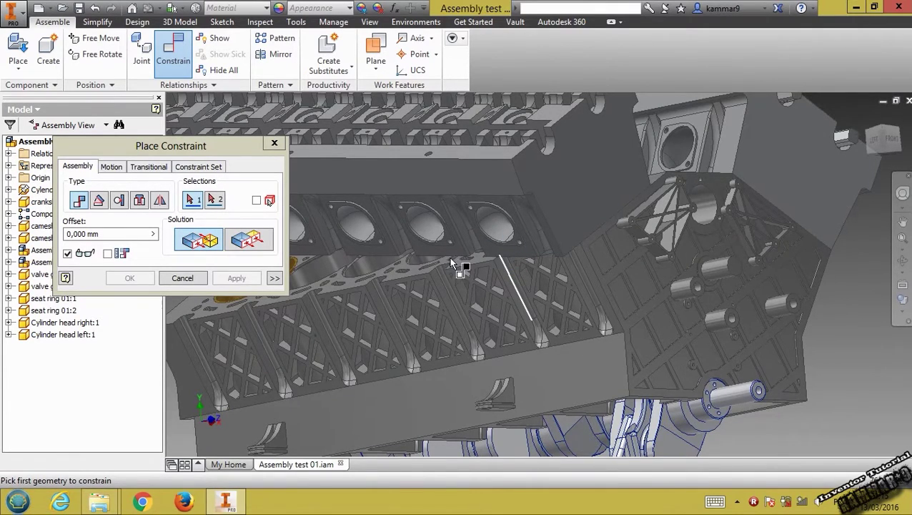
{"action": "scroll", "coordinate": [459, 268], "scroll_direction": "up", "scroll_amount": 5}
{"action": "left_click", "coordinate": [537, 247]}
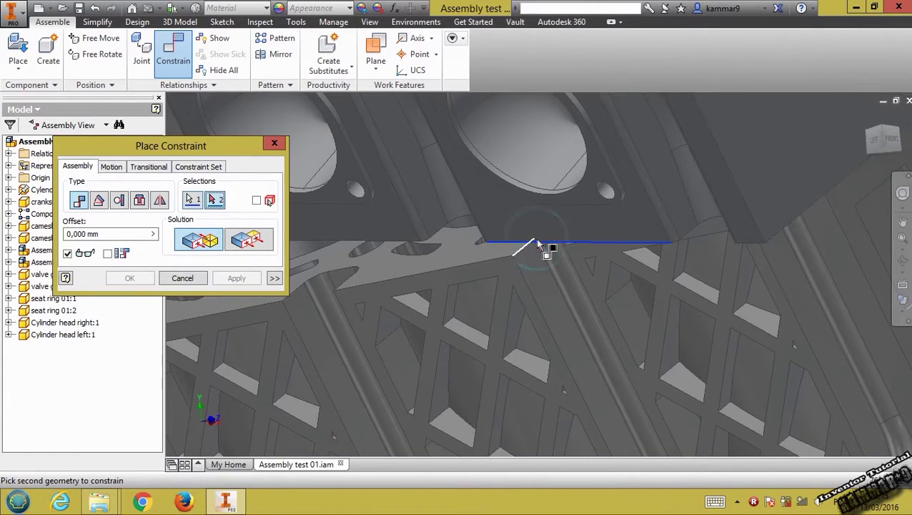
{"action": "left_click", "coordinate": [477, 259]}
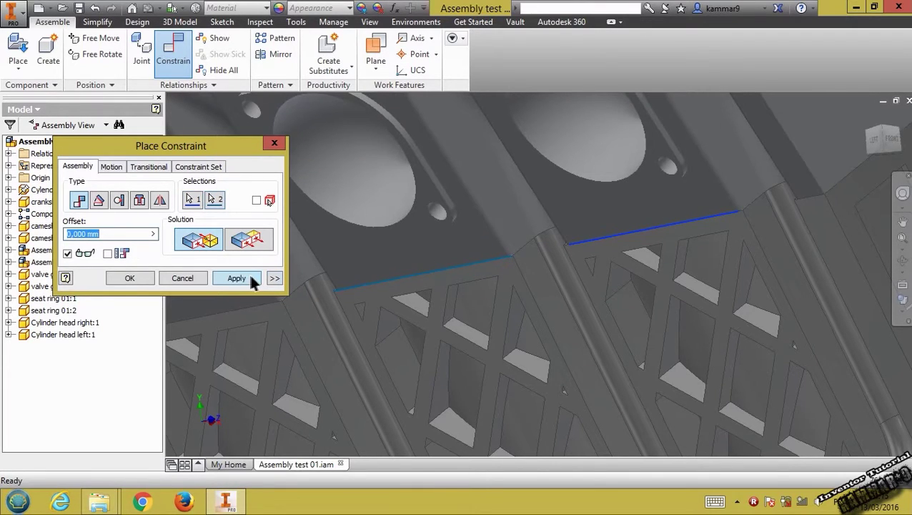
{"action": "left_click", "coordinate": [236, 278]}
{"action": "scroll", "coordinate": [440, 300], "scroll_direction": "down", "scroll_amount": 6}
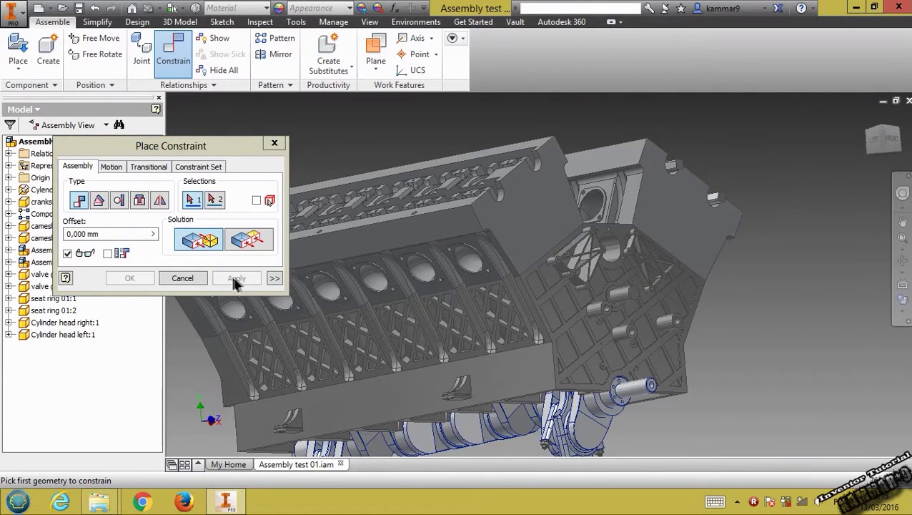
{"action": "left_click", "coordinate": [183, 278]}
Step: Test whether the left cylinder head still moves and inspect both cylinder banks and the valley between them
{"action": "middle_click_drag", "start_coordinate": [507, 241], "coordinate": [466, 321], "text": "shift"}
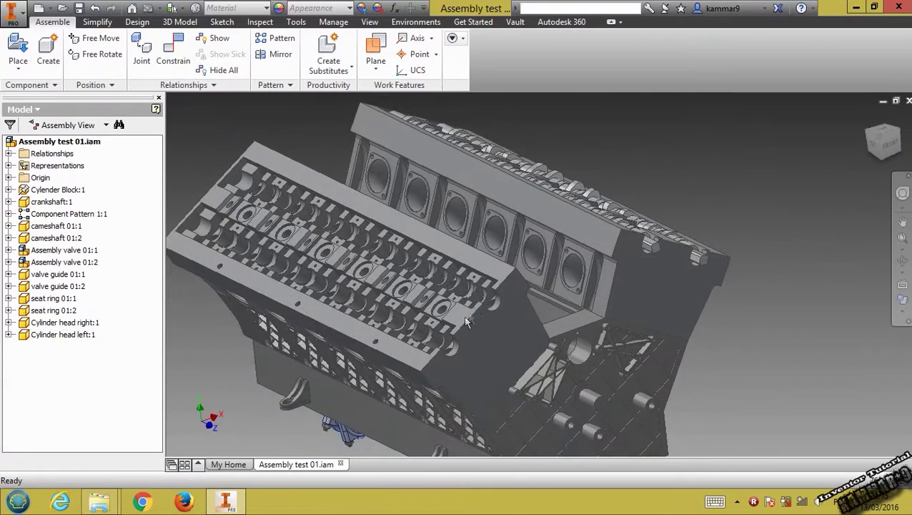
{"action": "left_click", "coordinate": [336, 307]}
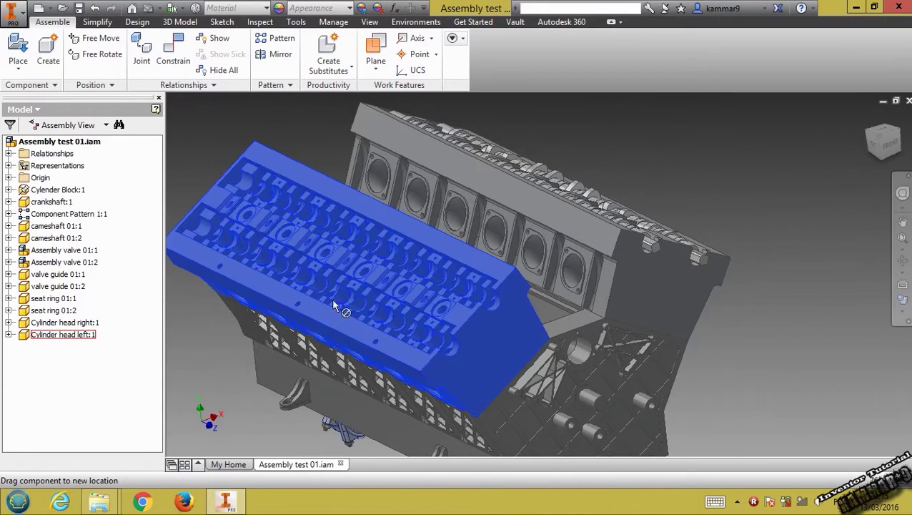
{"action": "middle_click_drag", "start_coordinate": [336, 307], "coordinate": [491, 409], "text": "shift"}
{"action": "middle_click_drag", "start_coordinate": [452, 361], "coordinate": [314, 390], "text": "shift"}
{"action": "left_click", "coordinate": [264, 356]}
{"action": "middle_click_drag", "start_coordinate": [264, 363], "coordinate": [322, 284], "text": "shift"}
{"action": "scroll", "coordinate": [398, 256], "scroll_direction": "down", "scroll_amount": 3}
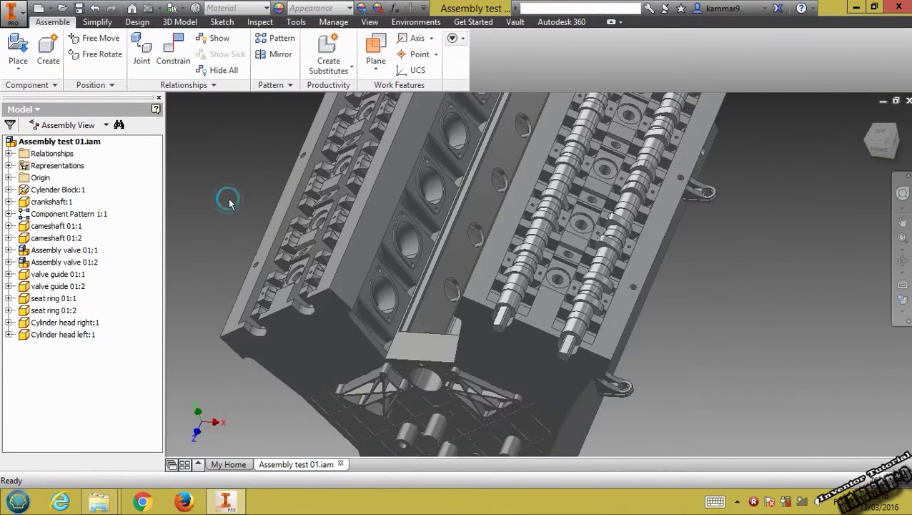
Step: Place one instance of the inlet manifolds part beside the left cylinder head
{"action": "left_click", "coordinate": [17, 45]}
{"action": "left_click", "coordinate": [524, 287]}
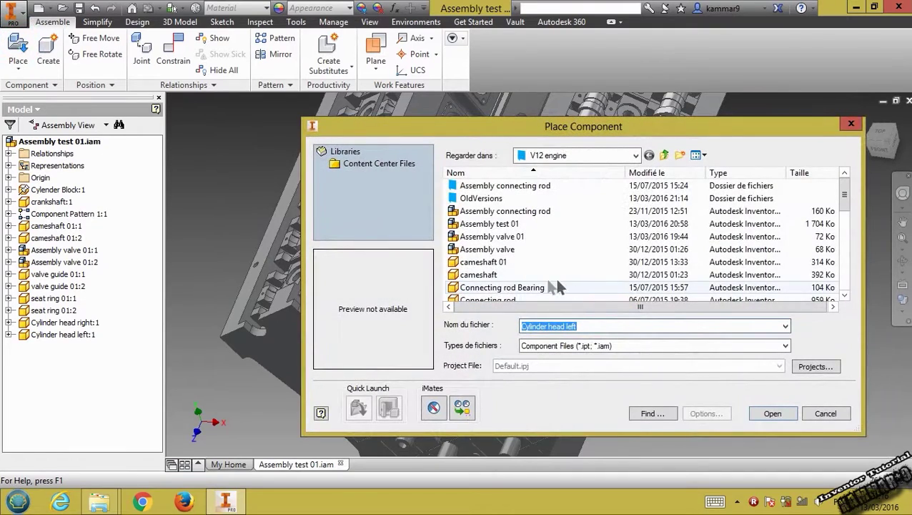
{"action": "key", "text": "i"}
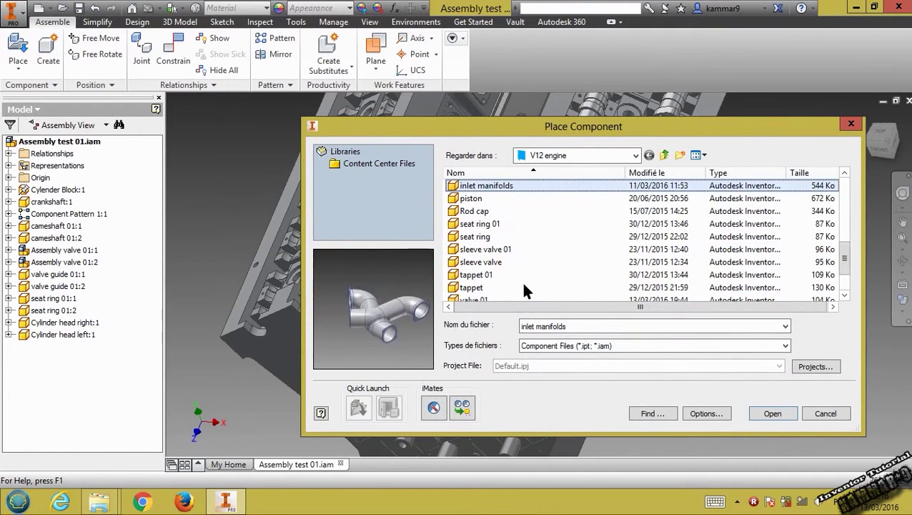
{"action": "left_click", "coordinate": [765, 420]}
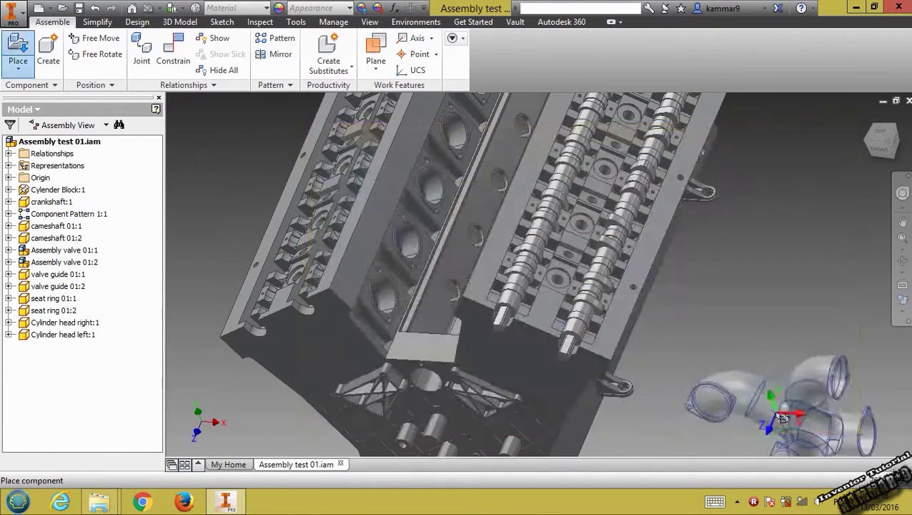
{"action": "left_click", "coordinate": [242, 270]}
{"action": "middle_click_drag", "start_coordinate": [242, 271], "coordinate": [428, 298]}
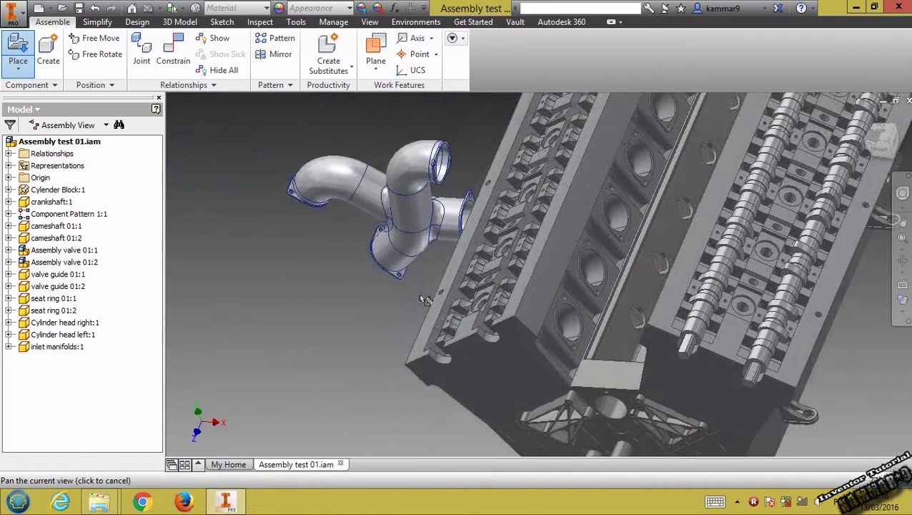
{"action": "key", "text": "Escape"}
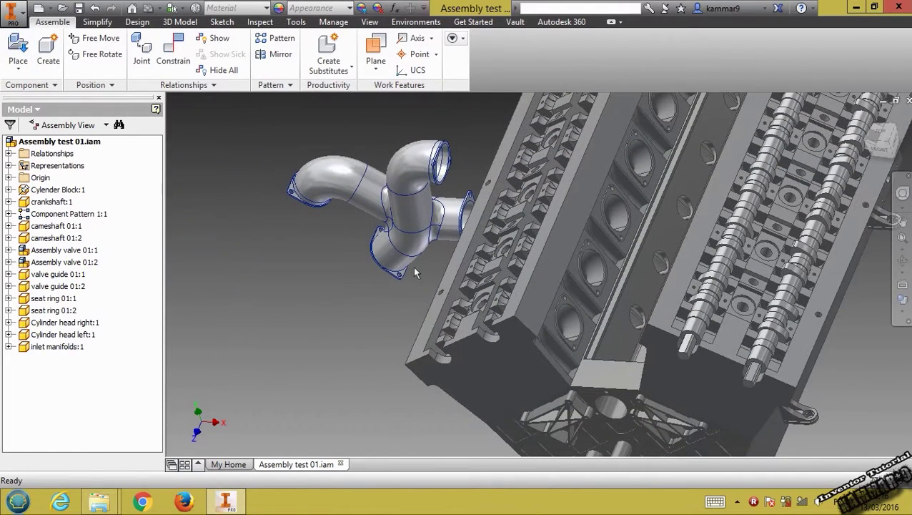
Step: Move the inlet manifold farther away from the left cylinder head
{"action": "left_click", "coordinate": [420, 252]}
{"action": "left_click_drag", "start_coordinate": [402, 230], "coordinate": [301, 268]}
{"action": "left_click", "coordinate": [339, 325]}
Step: Mate the axis of a manifold flange bolt hole to the lower bolt hole of the right cylinder head's frontmost inlet port
{"action": "scroll", "coordinate": [375, 273], "scroll_direction": "up", "scroll_amount": 3}
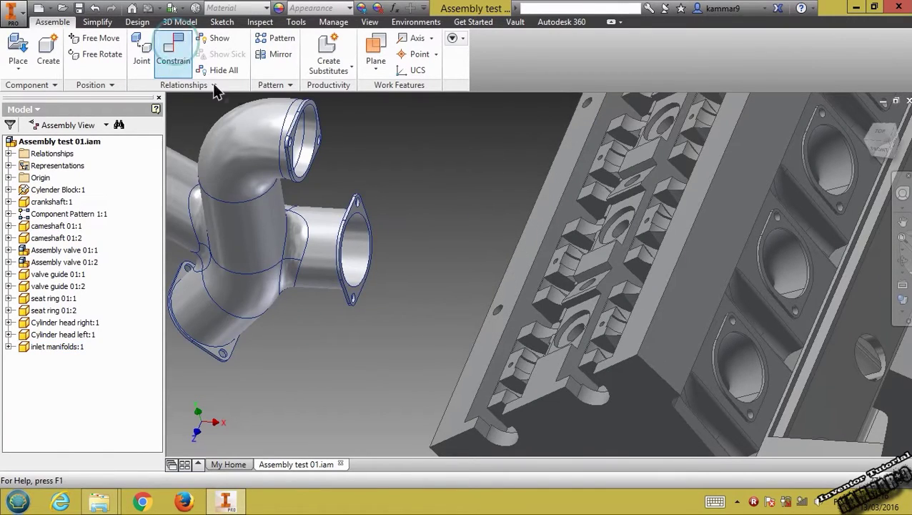
{"action": "left_click", "coordinate": [175, 58]}
{"action": "scroll", "coordinate": [358, 293], "scroll_direction": "up", "scroll_amount": 3}
{"action": "scroll", "coordinate": [364, 311], "scroll_direction": "up", "scroll_amount": 2}
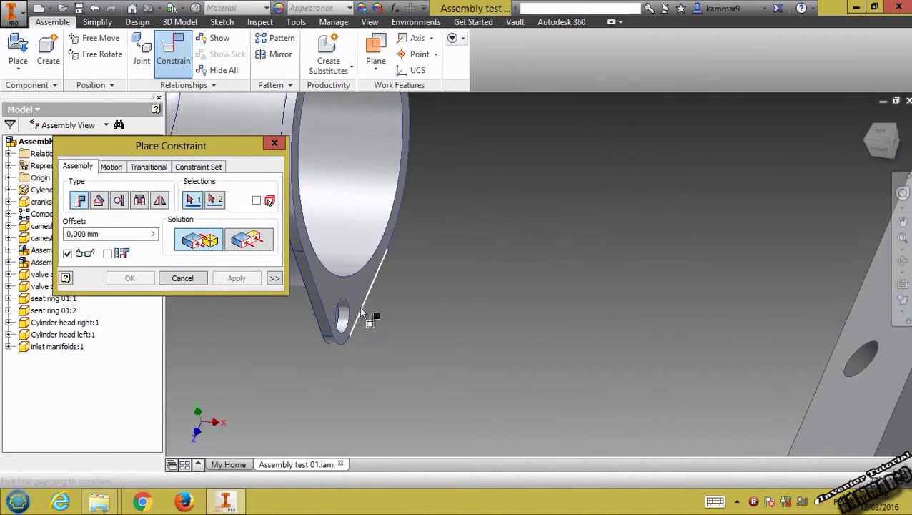
{"action": "left_click", "coordinate": [343, 322]}
{"action": "scroll", "coordinate": [461, 373], "scroll_direction": "down", "scroll_amount": 4}
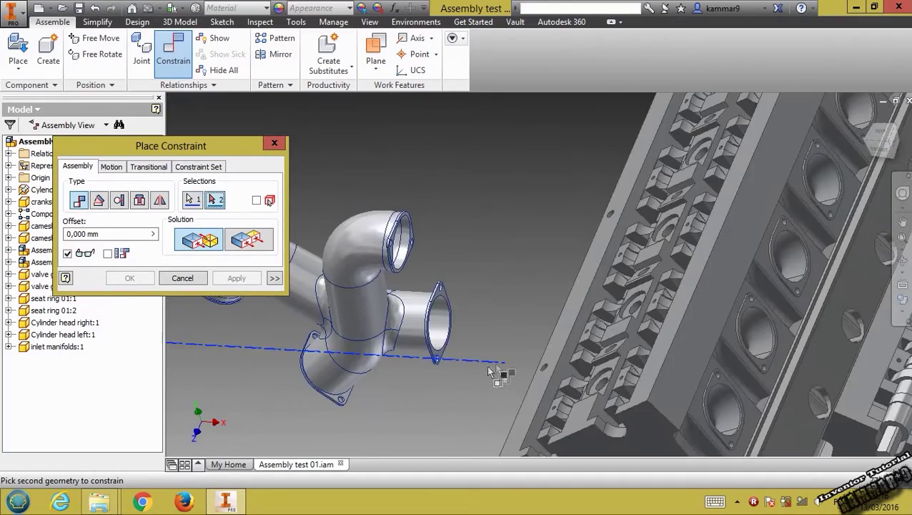
{"action": "middle_click_drag", "start_coordinate": [609, 362], "coordinate": [336, 306], "text": "shift"}
{"action": "middle_click_drag", "start_coordinate": [751, 395], "coordinate": [515, 321]}
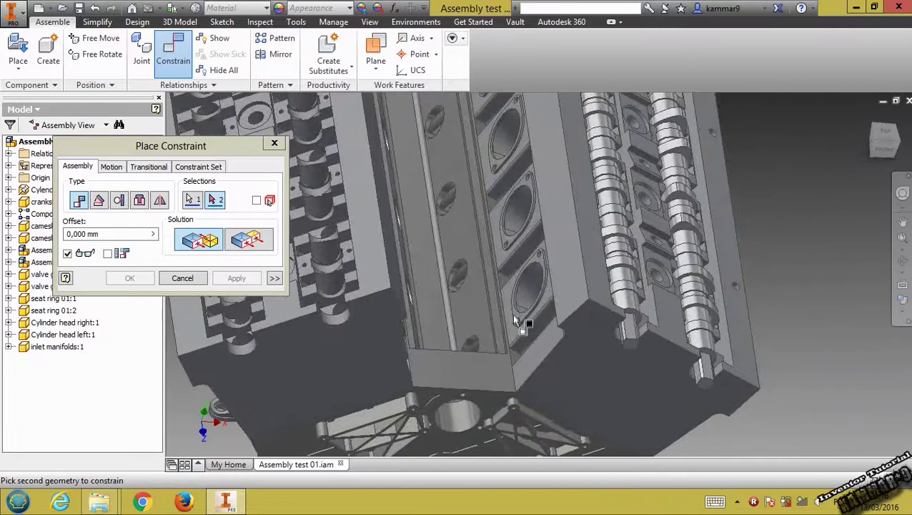
{"action": "scroll", "coordinate": [541, 308], "scroll_direction": "up", "scroll_amount": 5}
{"action": "left_click", "coordinate": [481, 338]}
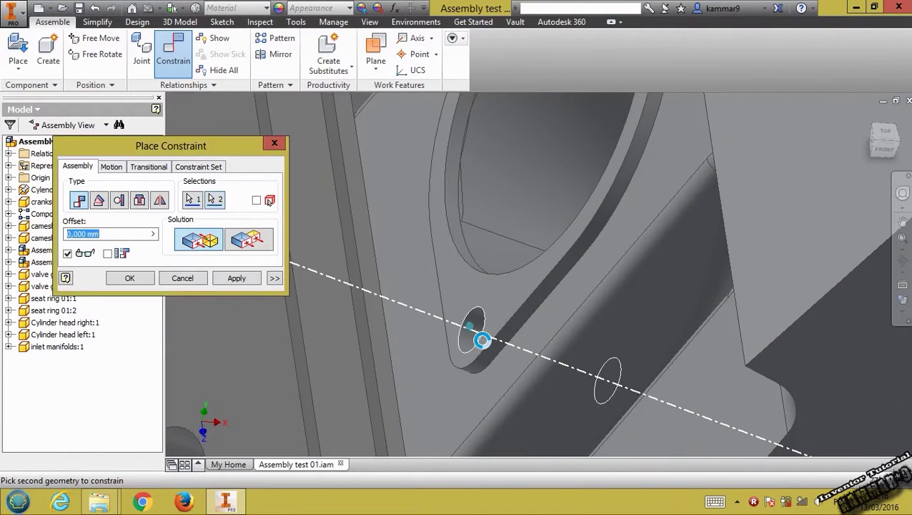
{"action": "left_click", "coordinate": [236, 278]}
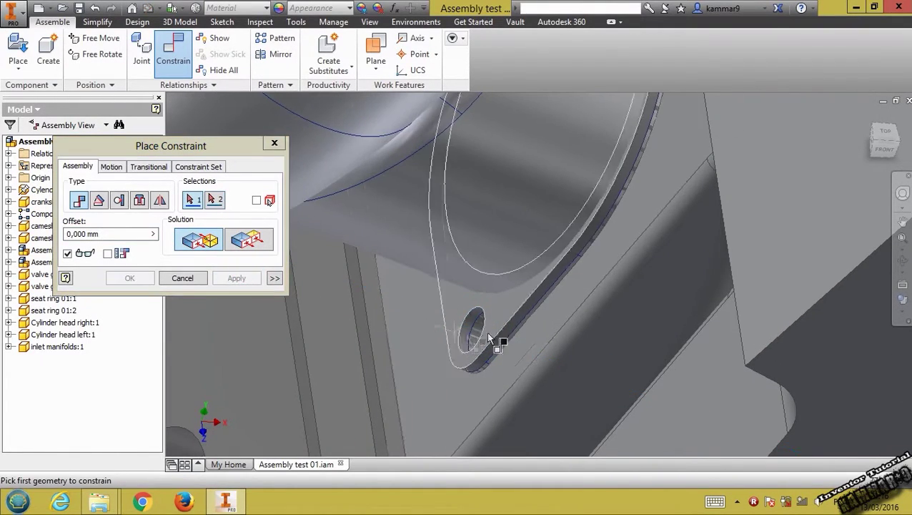
Step: Mate the axes of a second manifold flange bolt hole and its matching hole in the cylinder head with 0 mm offset
{"action": "scroll", "coordinate": [486, 332], "scroll_direction": "down", "scroll_amount": 5}
{"action": "scroll", "coordinate": [501, 266], "scroll_direction": "up", "scroll_amount": 2}
{"action": "middle_click_drag", "start_coordinate": [501, 266], "coordinate": [438, 94], "text": "shift"}
{"action": "middle_click_drag", "start_coordinate": [462, 382], "coordinate": [472, 287]}
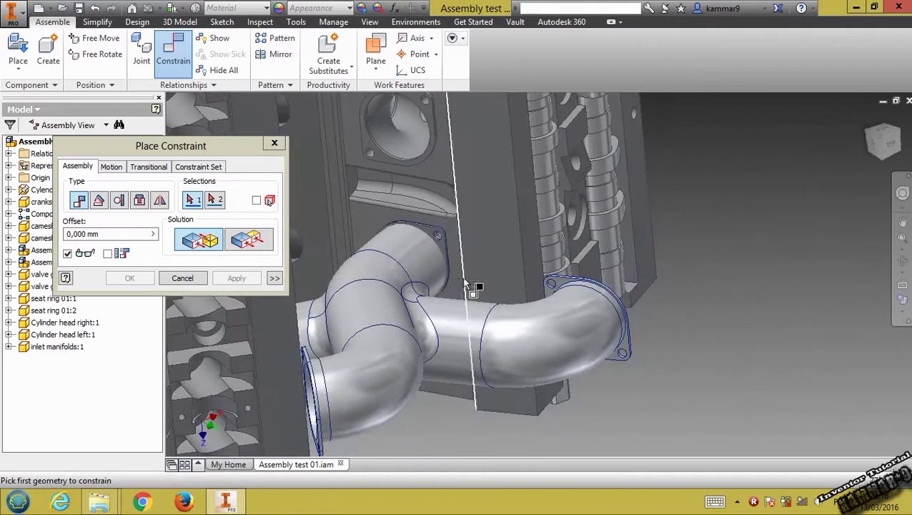
{"action": "scroll", "coordinate": [452, 245], "scroll_direction": "up", "scroll_amount": 5}
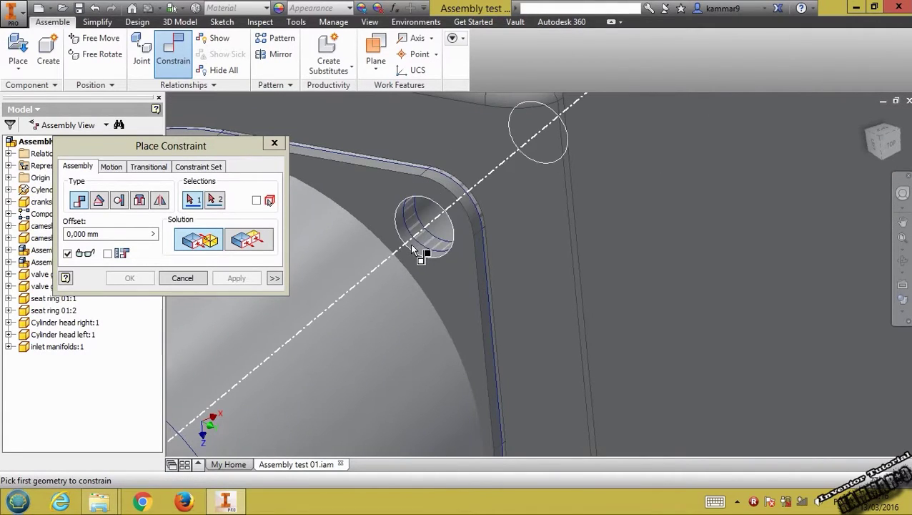
{"action": "left_click", "coordinate": [413, 249]}
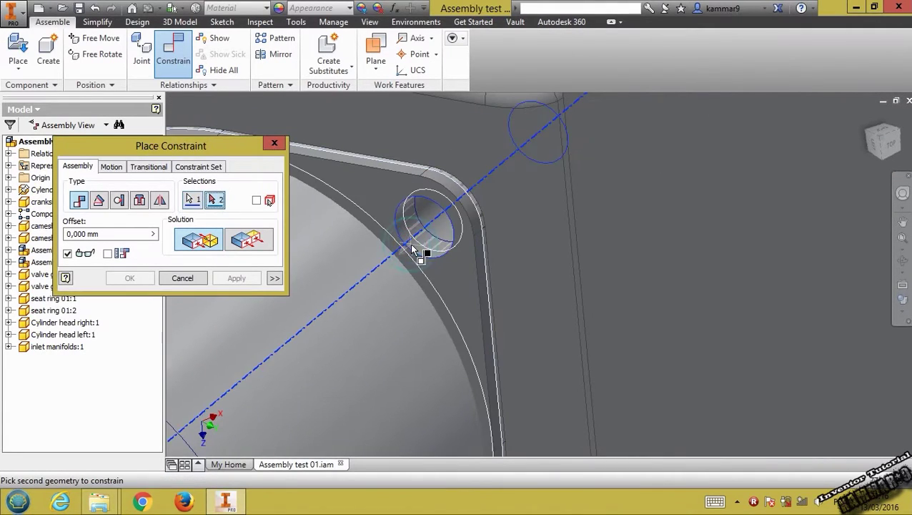
{"action": "left_click", "coordinate": [412, 207]}
{"action": "left_click", "coordinate": [245, 278]}
{"action": "left_click", "coordinate": [184, 278]}
{"action": "scroll", "coordinate": [326, 318], "scroll_direction": "up", "scroll_amount": 5}
{"action": "middle_click_drag", "start_coordinate": [355, 371], "coordinate": [316, 315], "text": "shift"}
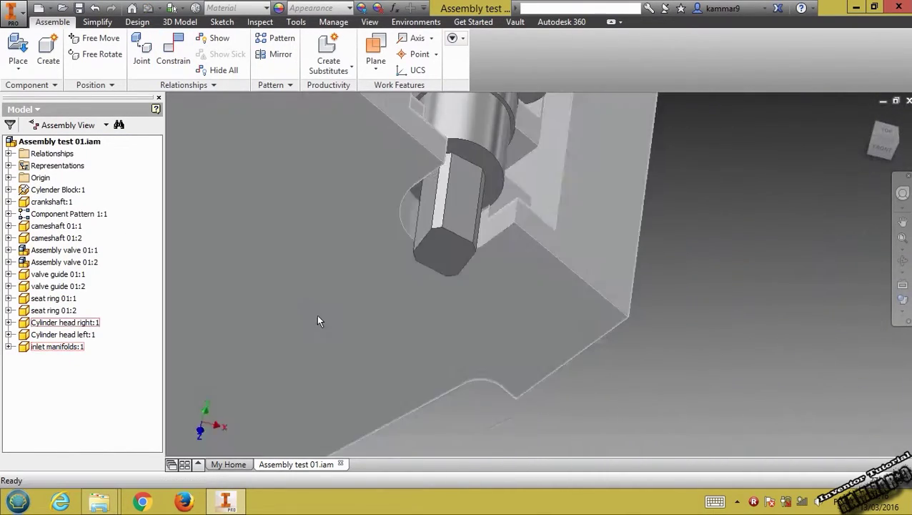
{"action": "scroll", "coordinate": [316, 314], "scroll_direction": "up", "scroll_amount": 5}
{"action": "middle_click_drag", "start_coordinate": [308, 266], "coordinate": [420, 305]}
{"action": "scroll", "coordinate": [391, 212], "scroll_direction": "down", "scroll_amount": 3}
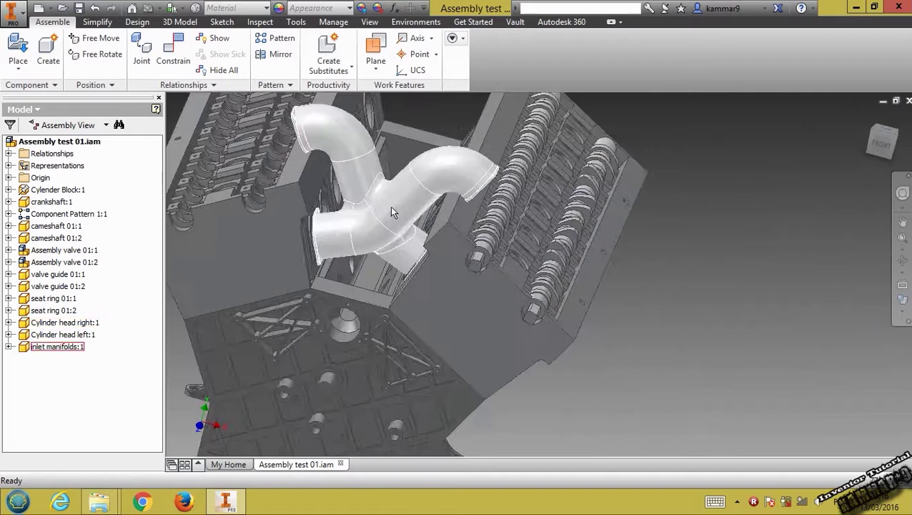
Step: Mate the inlet manifold's flange face to the mounting face of the cylinder head's frontmost inlet port with 0 mm offset
{"action": "left_click_drag", "start_coordinate": [392, 236], "coordinate": [362, 203]}
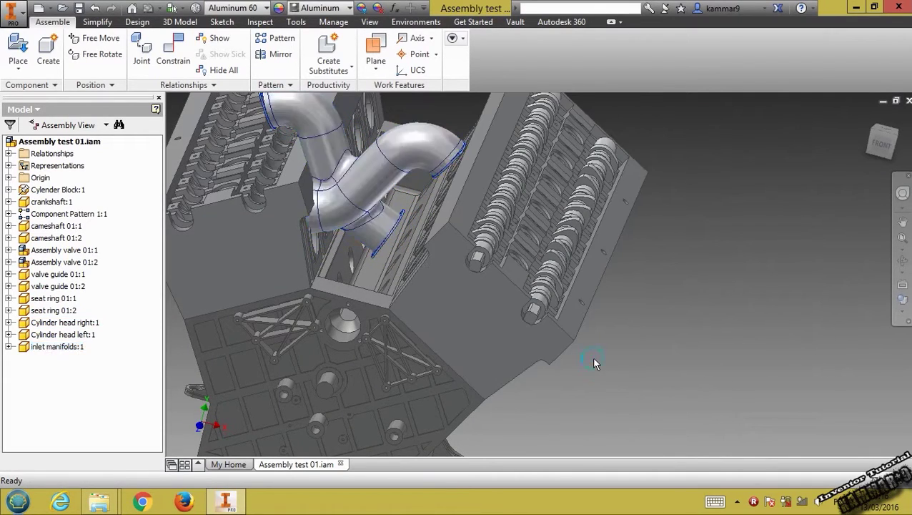
{"action": "left_click", "coordinate": [173, 56]}
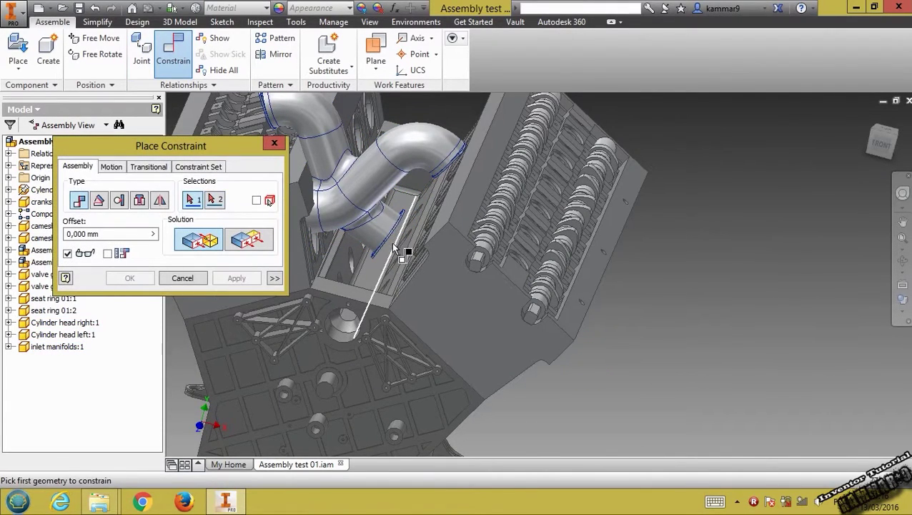
{"action": "middle_click_drag", "start_coordinate": [392, 247], "coordinate": [432, 286], "text": "shift"}
{"action": "scroll", "coordinate": [374, 251], "scroll_direction": "down", "scroll_amount": 3}
{"action": "middle_click_drag", "start_coordinate": [374, 252], "coordinate": [419, 279], "text": "shift"}
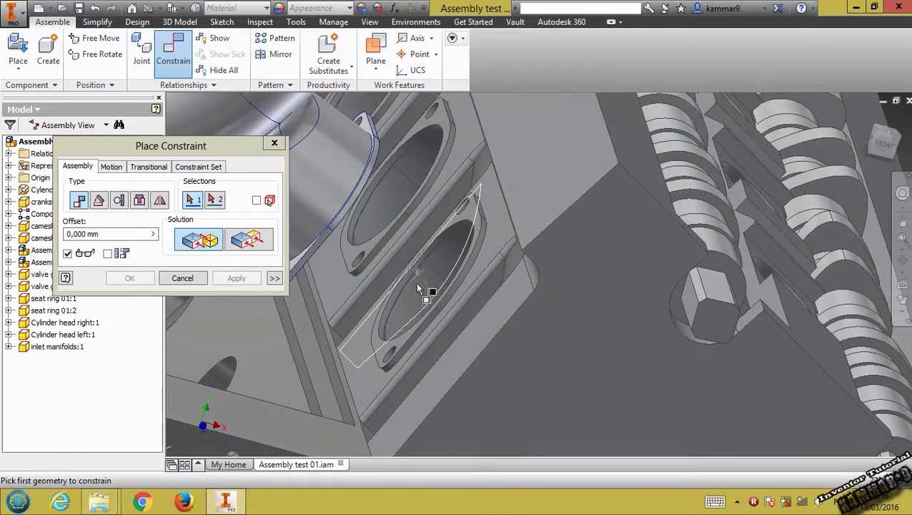
{"action": "left_click", "coordinate": [382, 343]}
{"action": "middle_click_drag", "start_coordinate": [381, 344], "coordinate": [405, 319]}
{"action": "left_click", "coordinate": [403, 334]}
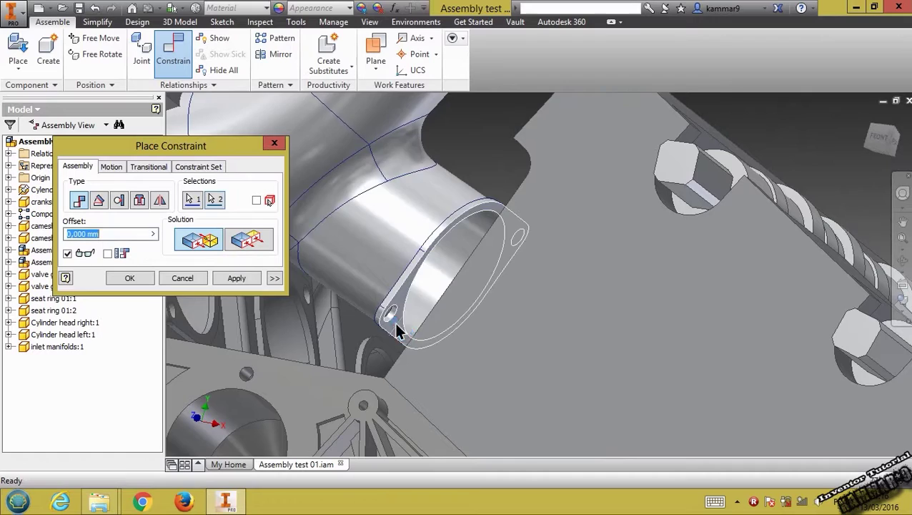
{"action": "scroll", "coordinate": [367, 290], "scroll_direction": "up", "scroll_amount": 5}
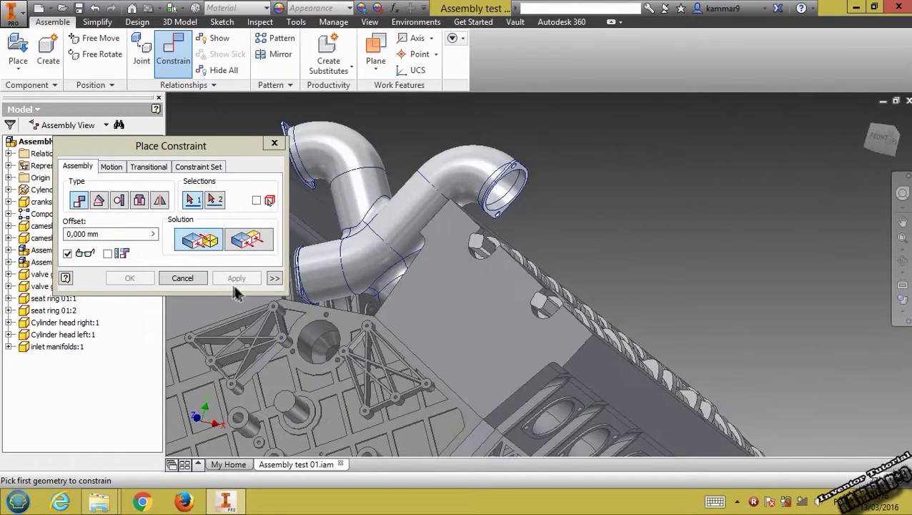
{"action": "left_click", "coordinate": [197, 277]}
Step: Start a rectangular component pattern of the inlet manifold with its column direction along a lengthwise cylinder head edge
{"action": "middle_click_drag", "start_coordinate": [323, 286], "coordinate": [309, 297], "text": "shift"}
{"action": "scroll", "coordinate": [307, 298], "scroll_direction": "down", "scroll_amount": 7}
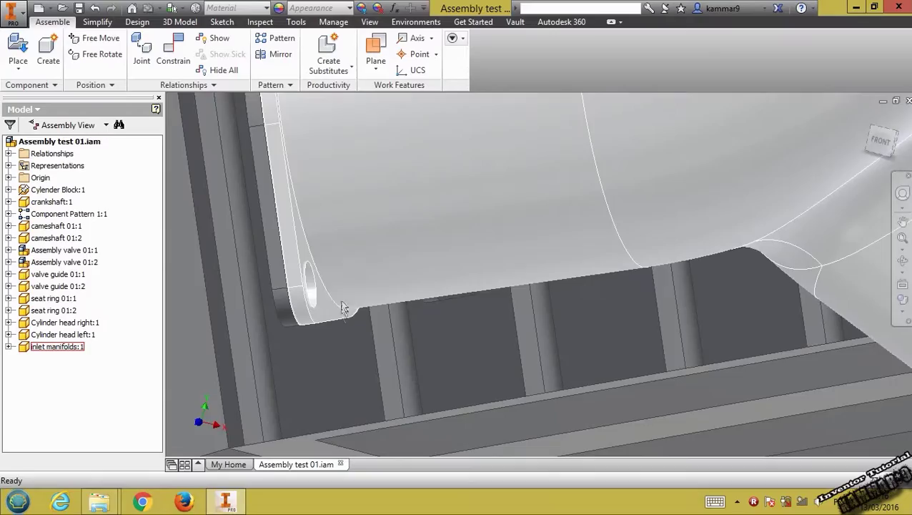
{"action": "scroll", "coordinate": [329, 296], "scroll_direction": "down", "scroll_amount": 8}
{"action": "middle_click_drag", "start_coordinate": [316, 289], "coordinate": [422, 300], "text": "shift"}
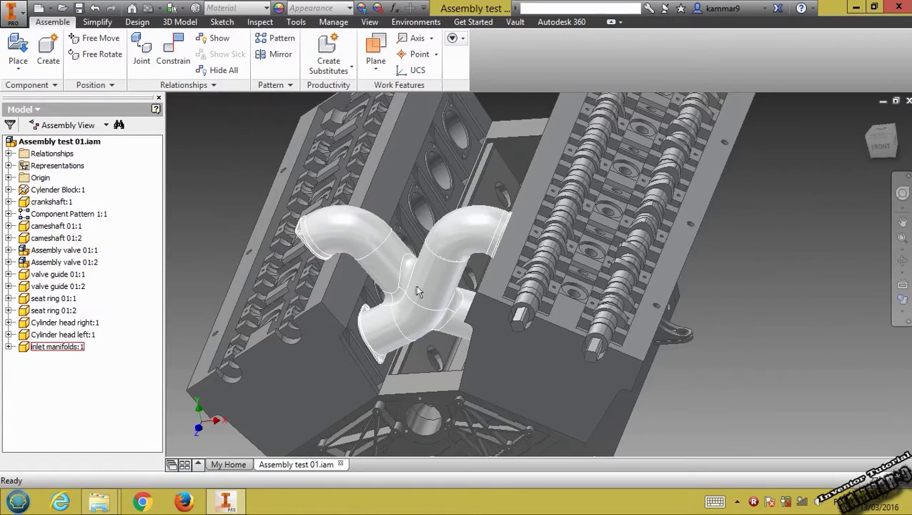
{"action": "left_click", "coordinate": [361, 246]}
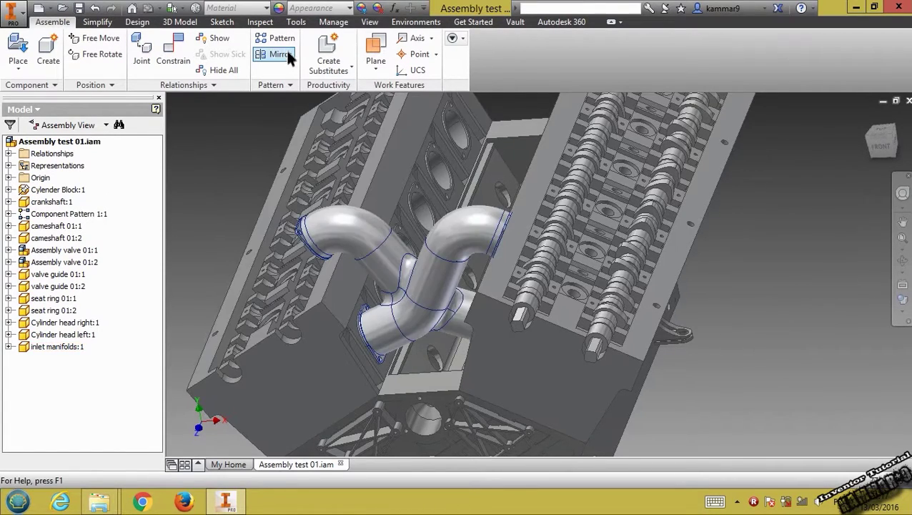
{"action": "left_click", "coordinate": [281, 40]}
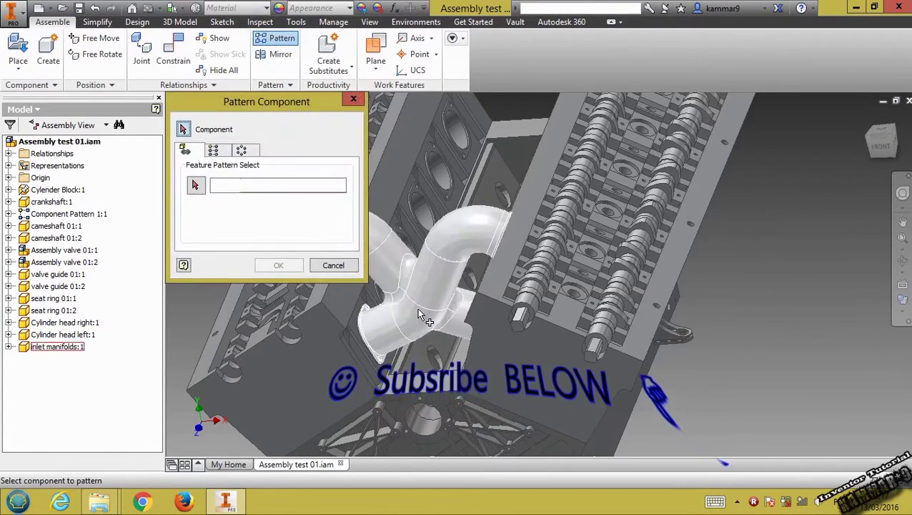
{"action": "left_click", "coordinate": [422, 313]}
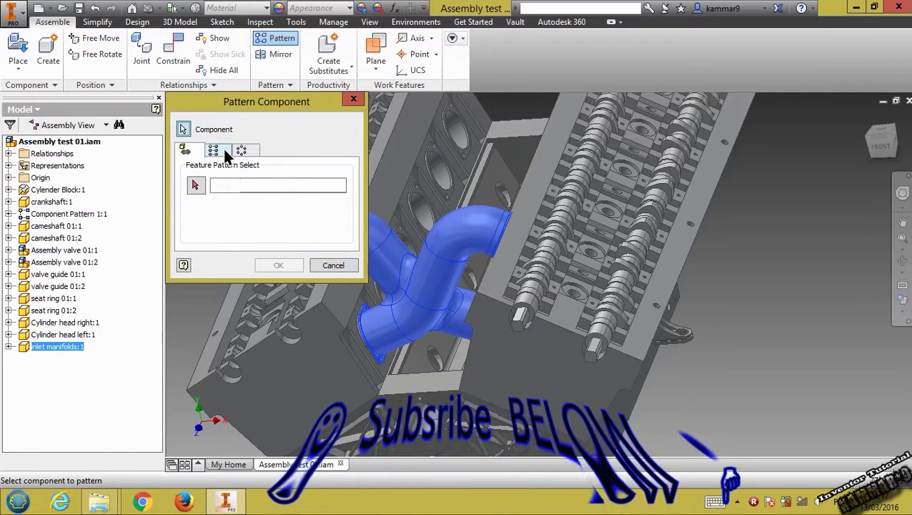
{"action": "left_click", "coordinate": [220, 151]}
{"action": "scroll", "coordinate": [518, 277], "scroll_direction": "up", "scroll_amount": 3}
{"action": "middle_click_drag", "start_coordinate": [517, 279], "coordinate": [645, 302]}
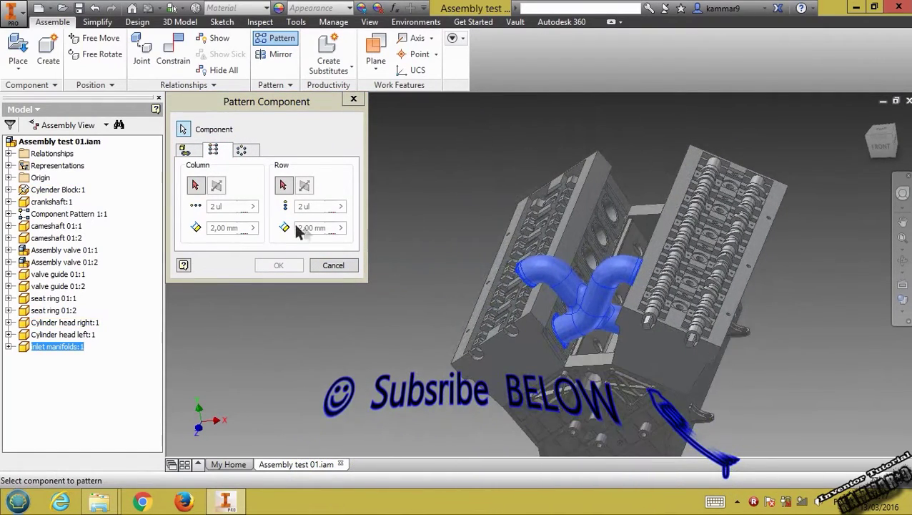
{"action": "left_click", "coordinate": [196, 188]}
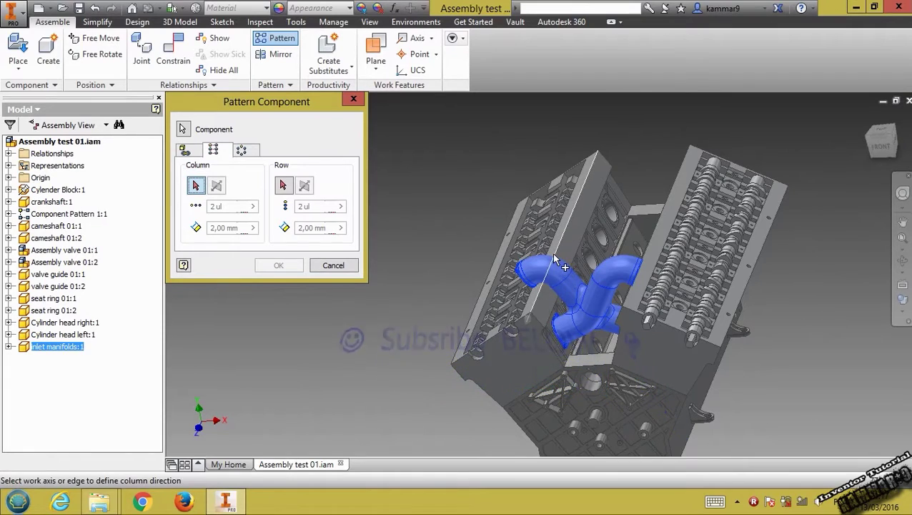
{"action": "left_click", "coordinate": [568, 215]}
Step: Create the manifold pattern with 6 instances spaced 90 mm apart, flipping the direction so it runs toward the rear of the engine
{"action": "left_click_drag", "start_coordinate": [240, 208], "coordinate": [209, 208]}
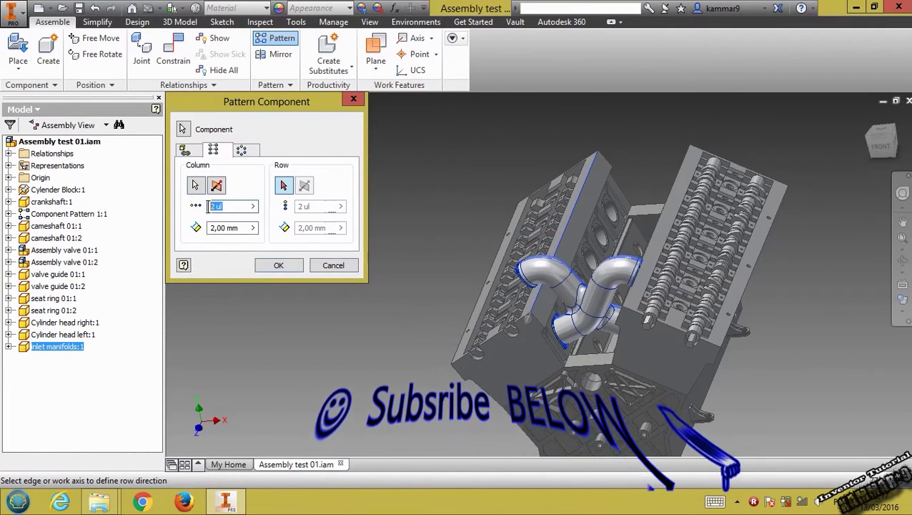
{"action": "left_click", "coordinate": [242, 228]}
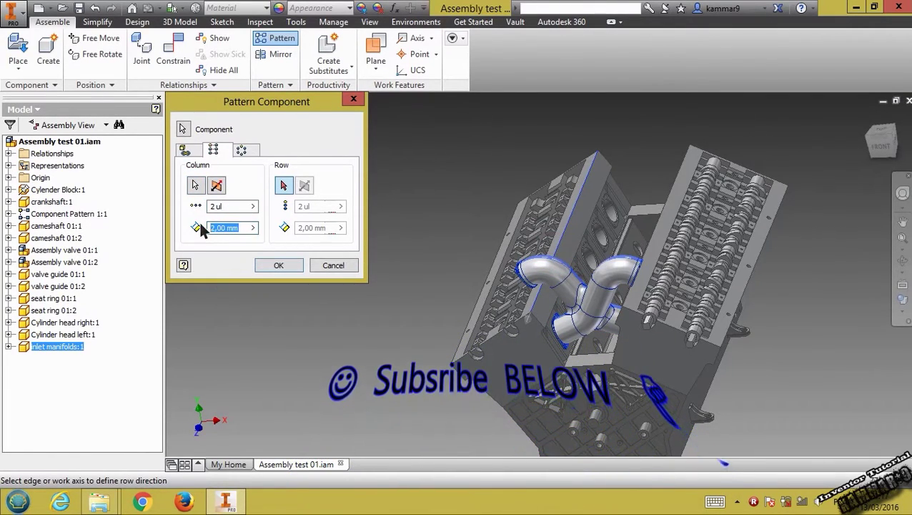
{"action": "type", "text": "90"}
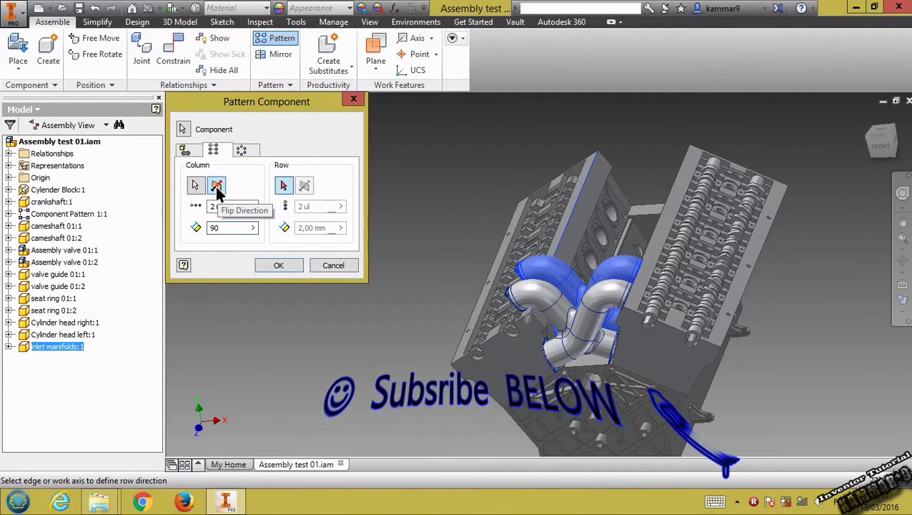
{"action": "left_click", "coordinate": [216, 186]}
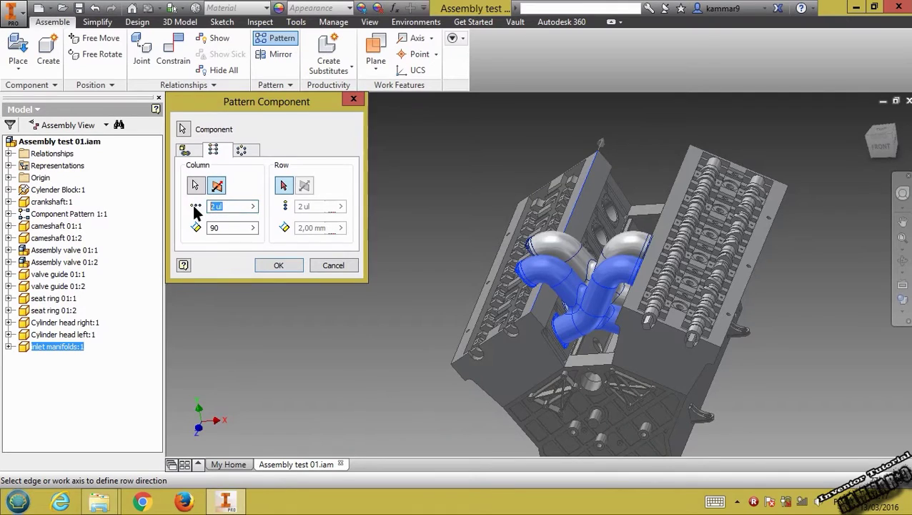
{"action": "type", "text": "6"}
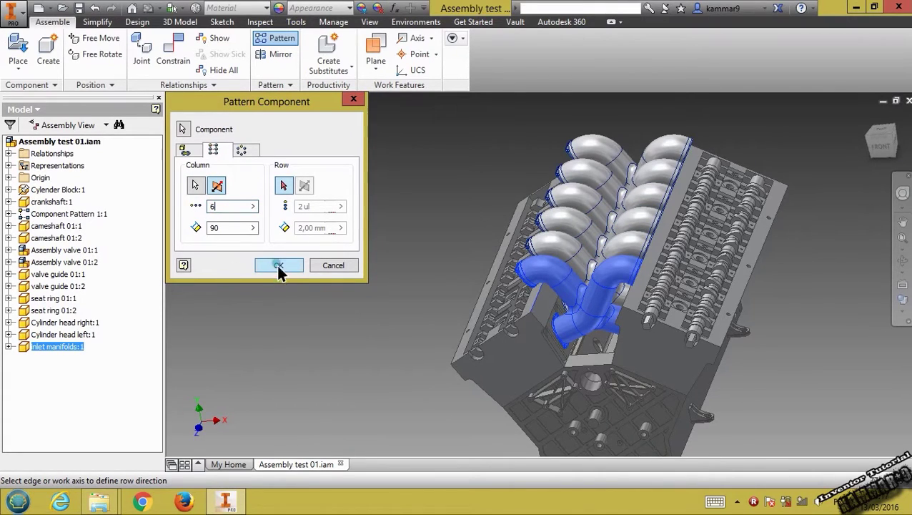
{"action": "left_click", "coordinate": [279, 265]}
Step: Place two instances of the Exhaust System part from the V12 engine folder beside the exhaust side of the engine
{"action": "middle_click_drag", "start_coordinate": [427, 283], "coordinate": [435, 334], "text": "shift"}
{"action": "scroll", "coordinate": [496, 273], "scroll_direction": "down", "scroll_amount": 5}
{"action": "mouse_move", "coordinate": [496, 273]}
{"action": "middle_mouse_down", "text": "shift"}
{"action": "mouse_move", "coordinate": [484, 317]}
{"action": "mouse_move", "coordinate": [483, 275]}
{"action": "middle_mouse_up", "text": "shift"}
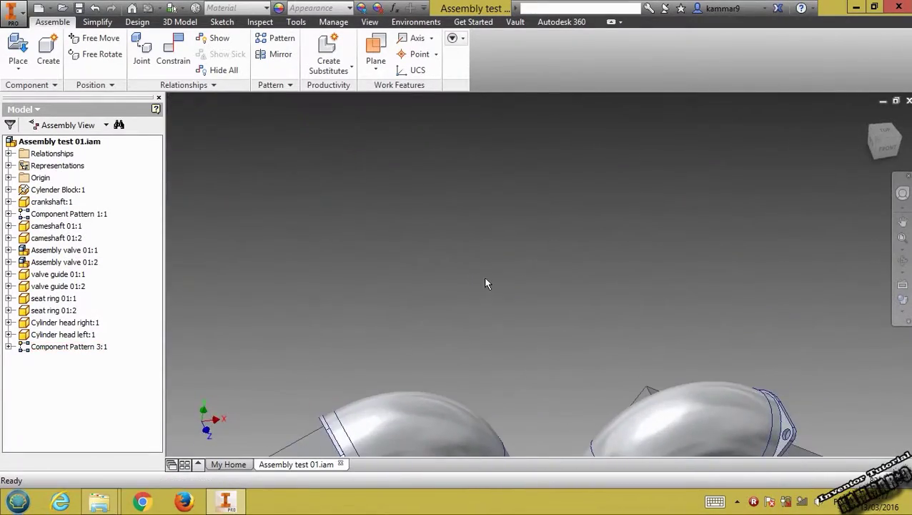
{"action": "scroll", "coordinate": [482, 279], "scroll_direction": "down", "scroll_amount": 5}
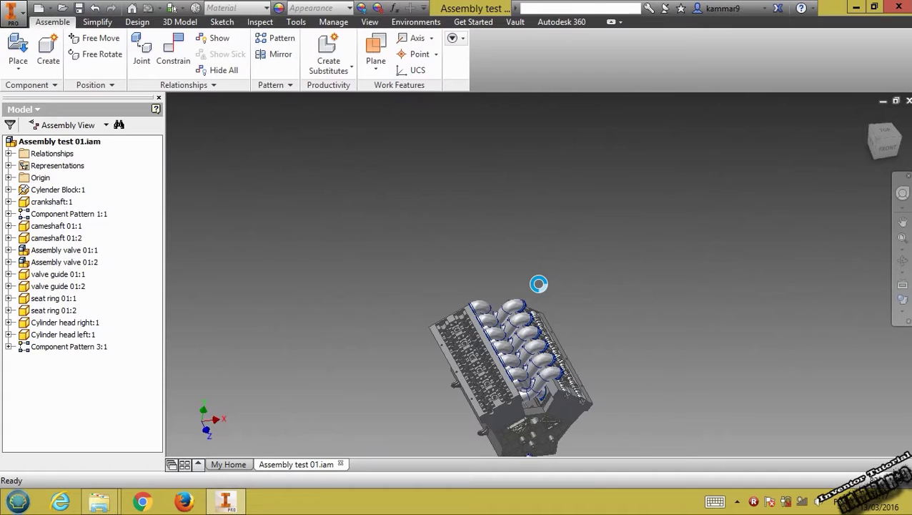
{"action": "middle_click_drag", "start_coordinate": [528, 386], "coordinate": [427, 301]}
{"action": "scroll", "coordinate": [542, 315], "scroll_direction": "up", "scroll_amount": 5}
{"action": "middle_click_drag", "start_coordinate": [545, 316], "coordinate": [492, 299], "text": "shift"}
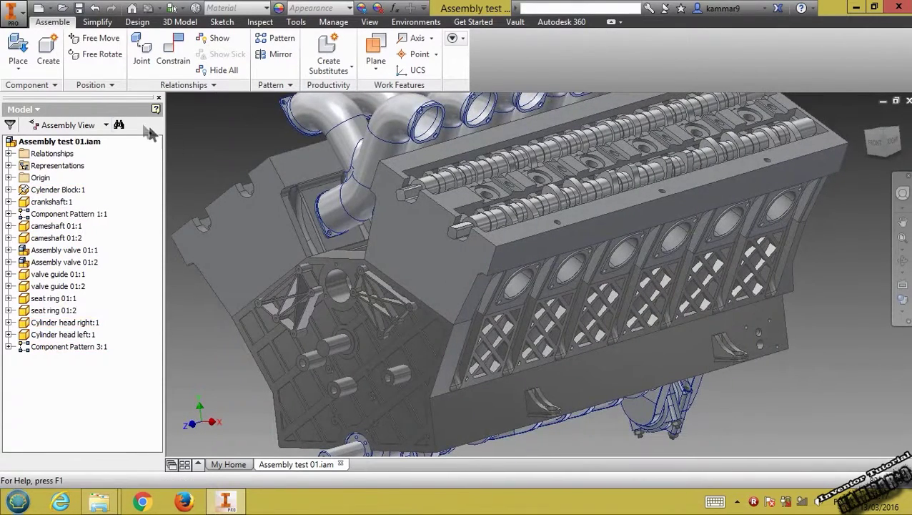
{"action": "left_click", "coordinate": [18, 48]}
{"action": "left_click", "coordinate": [515, 287]}
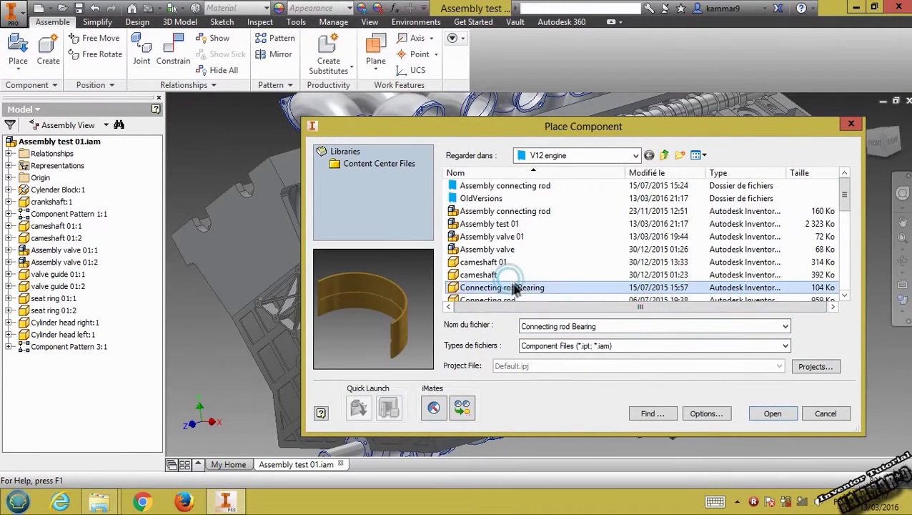
{"action": "scroll", "coordinate": [529, 271], "scroll_direction": "down", "scroll_amount": 4}
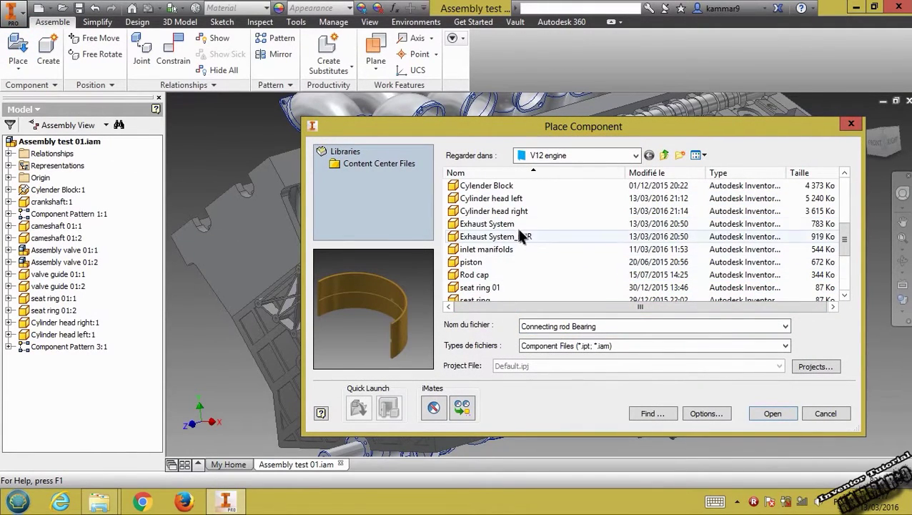
{"action": "left_click", "coordinate": [514, 224]}
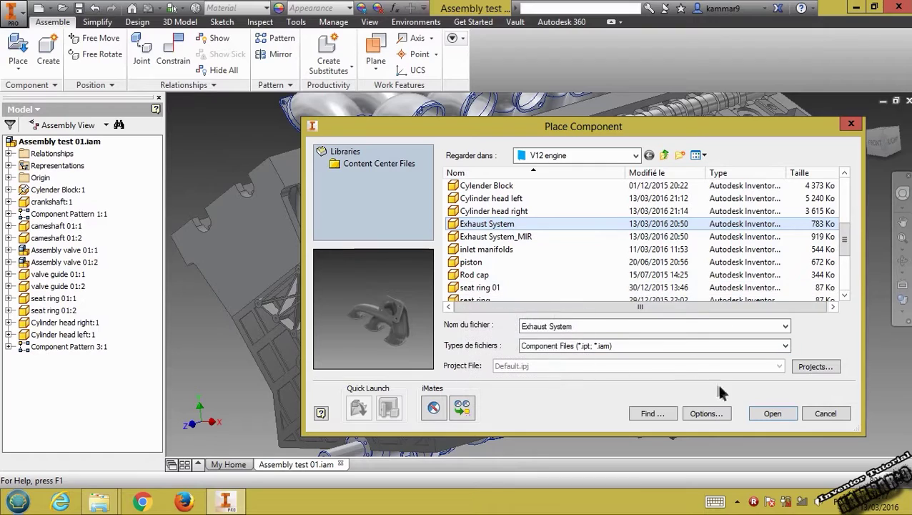
{"action": "left_click", "coordinate": [772, 413]}
{"action": "scroll", "coordinate": [744, 408], "scroll_direction": "down", "scroll_amount": 3}
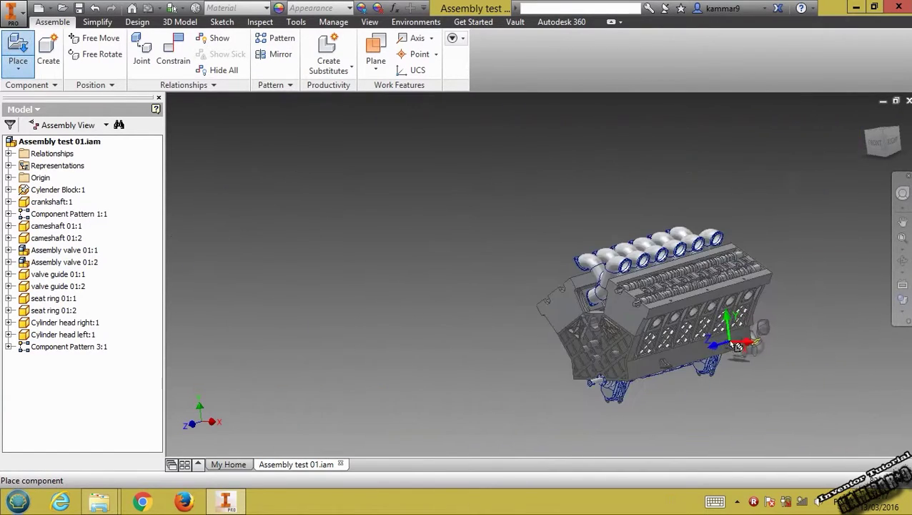
{"action": "left_click", "coordinate": [743, 407]}
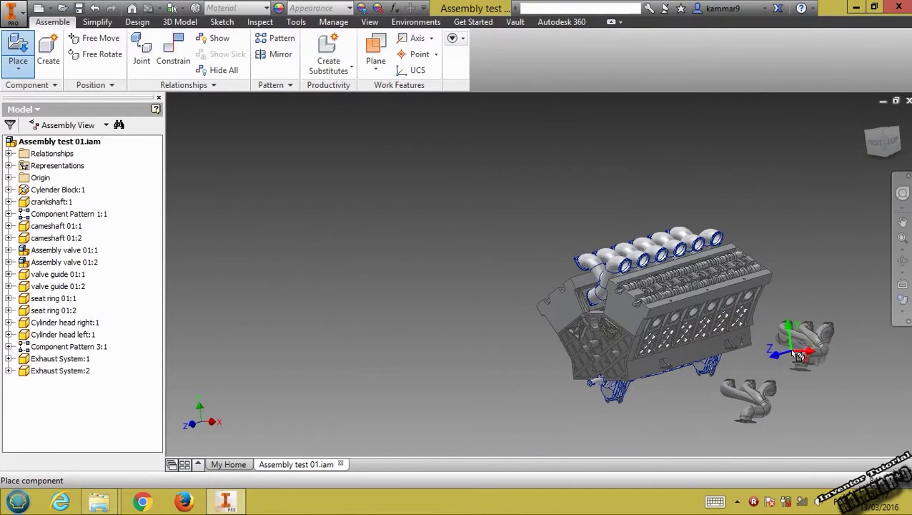
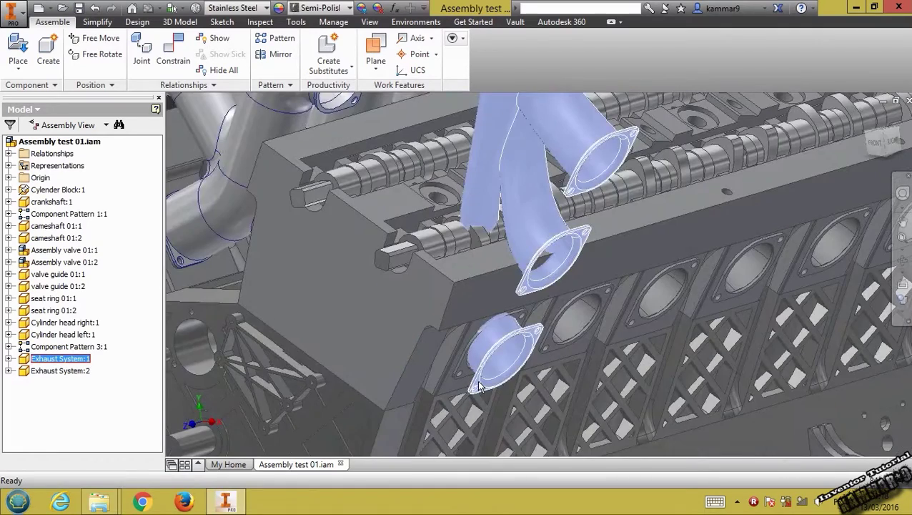
Step: Mate the first exhaust system's front flange to the cylinder head's frontmost exhaust port with 0 mm offset
{"action": "middle_click_drag", "start_coordinate": [564, 387], "coordinate": [503, 343]}
{"action": "scroll", "coordinate": [504, 343], "scroll_direction": "down", "scroll_amount": 1}
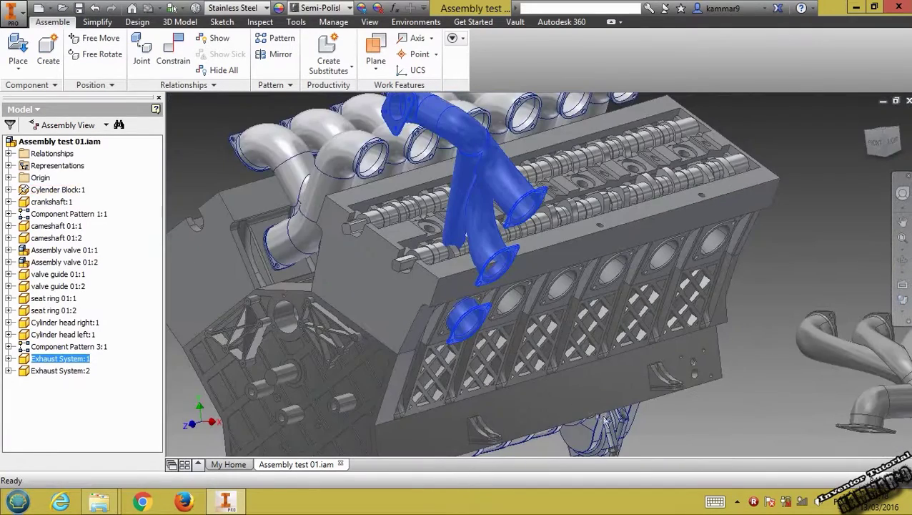
{"action": "left_click", "coordinate": [672, 432]}
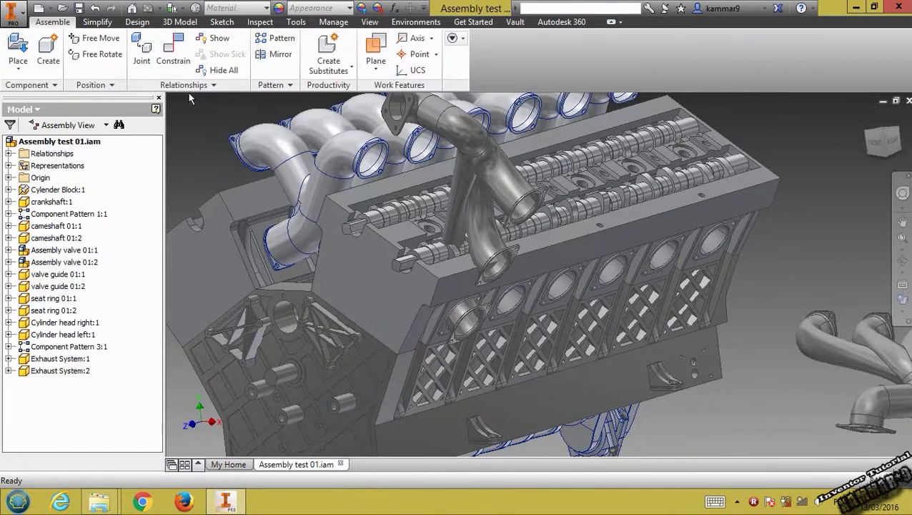
{"action": "left_click", "coordinate": [176, 57]}
{"action": "scroll", "coordinate": [466, 317], "scroll_direction": "up", "scroll_amount": 6}
{"action": "left_click", "coordinate": [603, 286]}
{"action": "scroll", "coordinate": [557, 228], "scroll_direction": "down", "scroll_amount": 10}
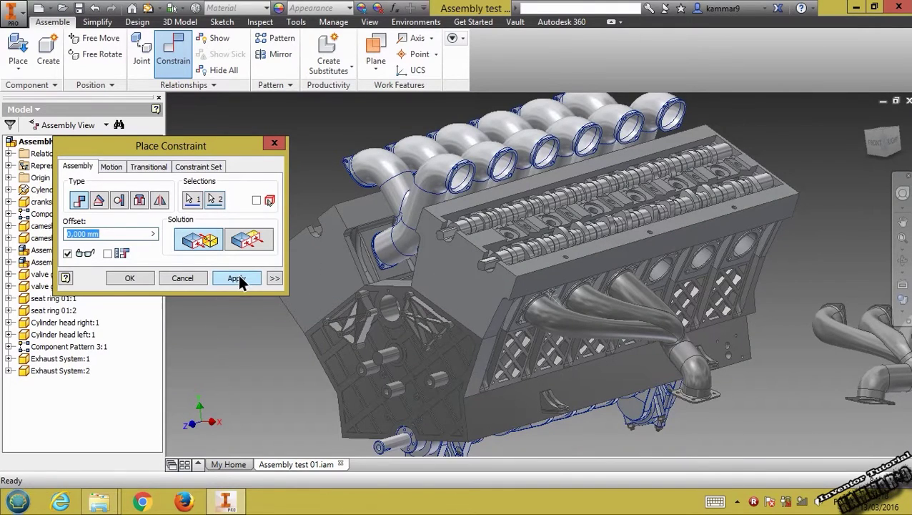
{"action": "left_click", "coordinate": [238, 278]}
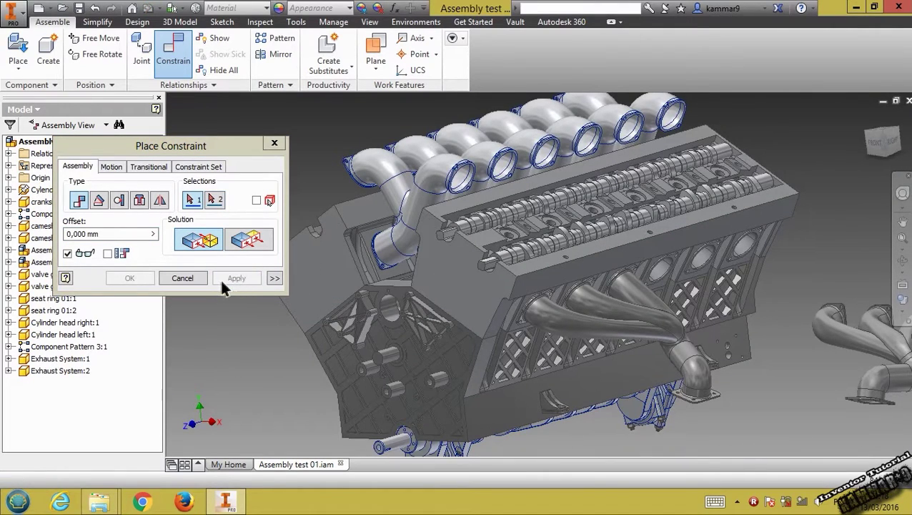
Step: Mate the upper bolt hole axis of the second exhaust system's front flange to the fourth exhaust port's upper bolt hole with 0 mm offset
{"action": "middle_click_drag", "start_coordinate": [635, 393], "coordinate": [336, 363]}
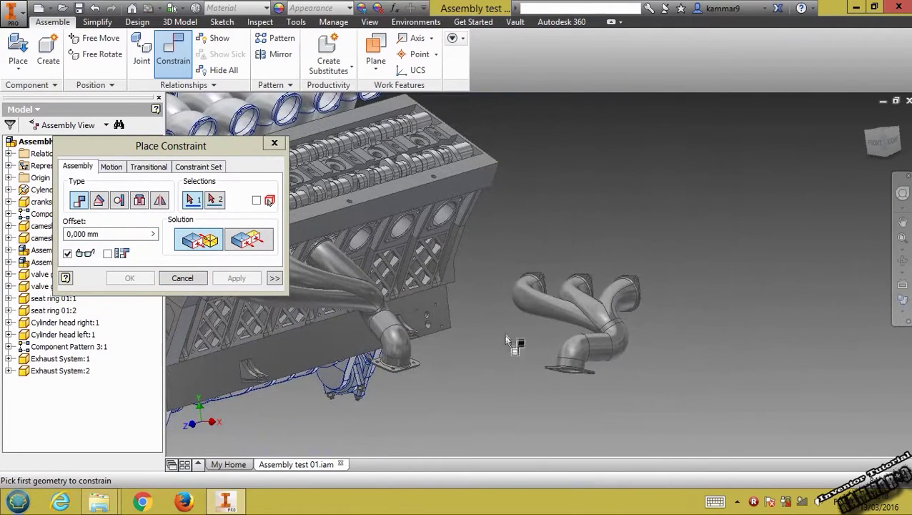
{"action": "scroll", "coordinate": [368, 284], "scroll_direction": "up", "scroll_amount": 5}
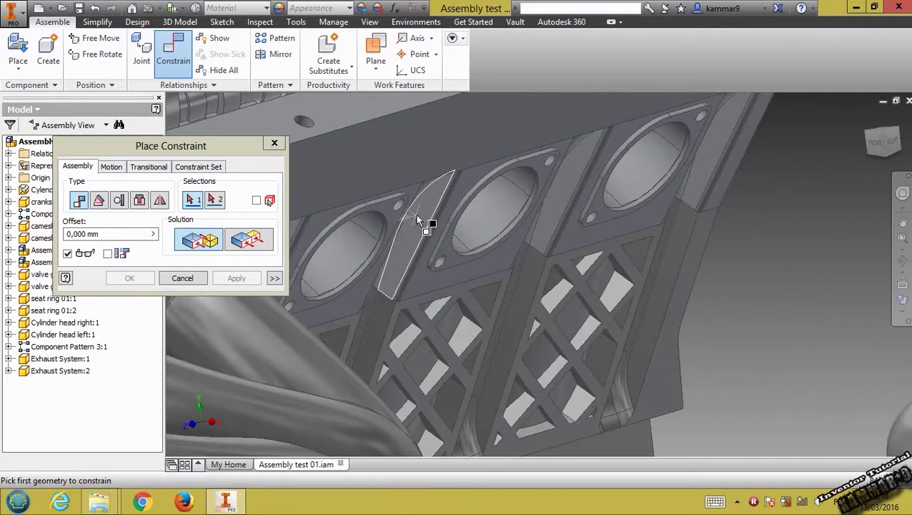
{"action": "scroll", "coordinate": [418, 219], "scroll_direction": "up", "scroll_amount": 3}
{"action": "left_click", "coordinate": [353, 174]}
{"action": "scroll", "coordinate": [568, 315], "scroll_direction": "down", "scroll_amount": 6}
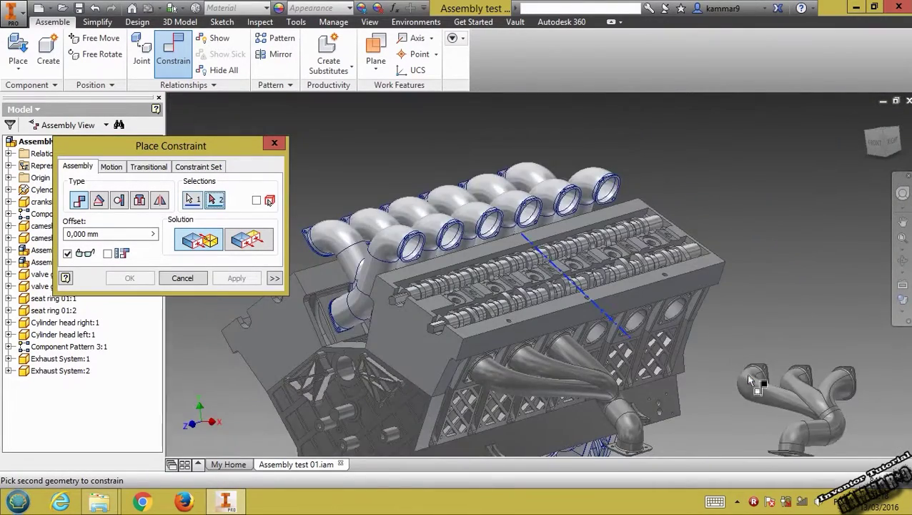
{"action": "scroll", "coordinate": [794, 357], "scroll_direction": "up", "scroll_amount": 6}
{"action": "left_click", "coordinate": [813, 336]}
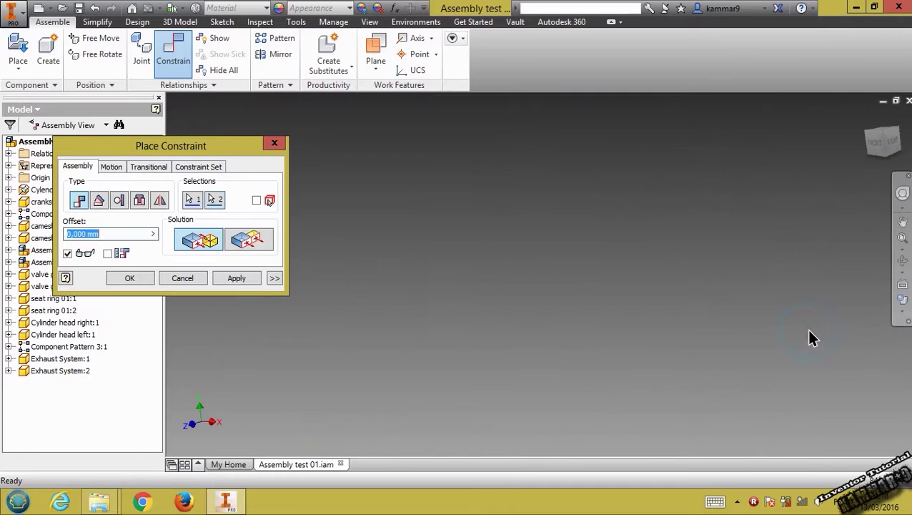
{"action": "scroll", "coordinate": [536, 329], "scroll_direction": "down", "scroll_amount": 7}
{"action": "middle_click_drag", "start_coordinate": [408, 350], "coordinate": [462, 306]}
{"action": "scroll", "coordinate": [503, 329], "scroll_direction": "up", "scroll_amount": 6}
{"action": "scroll", "coordinate": [501, 379], "scroll_direction": "up", "scroll_amount": 3}
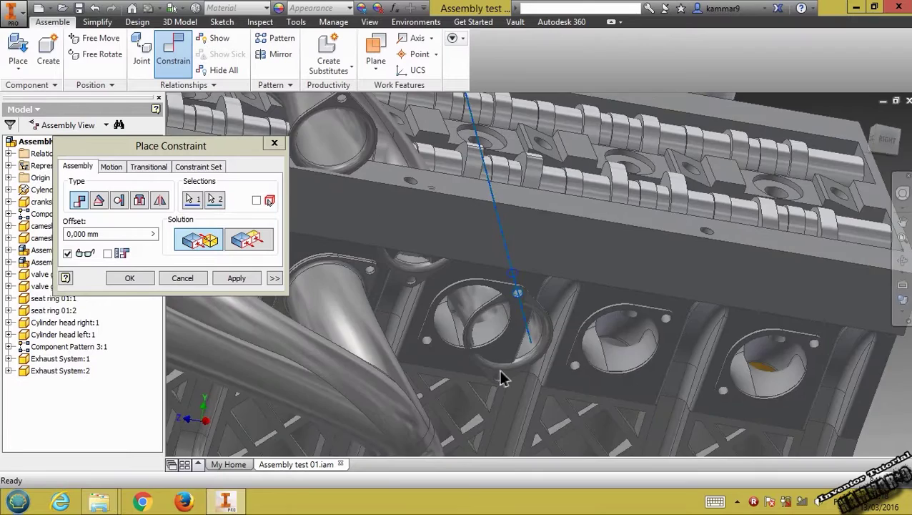
{"action": "scroll", "coordinate": [500, 378], "scroll_direction": "up", "scroll_amount": 4}
{"action": "middle_click_drag", "start_coordinate": [498, 411], "coordinate": [461, 340]}
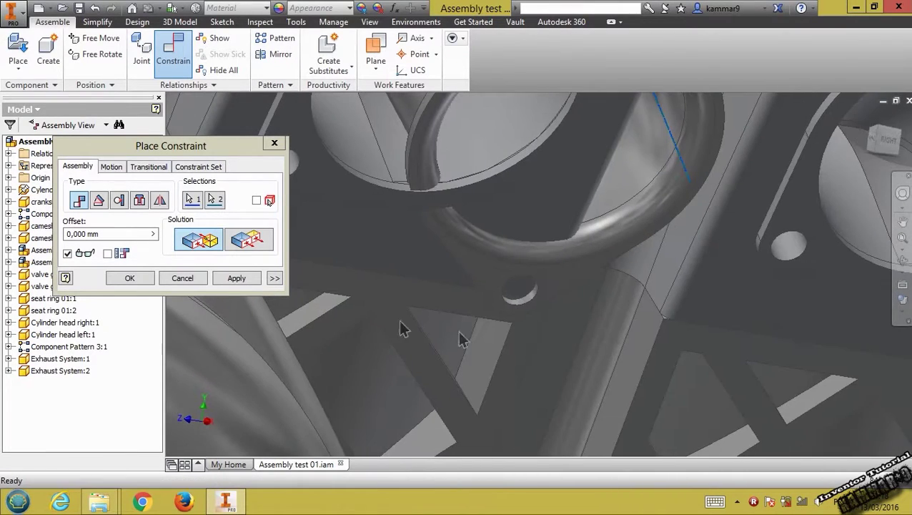
{"action": "left_click", "coordinate": [237, 278]}
Step: Mate the same flange's lower bolt hole axis to the fourth exhaust port's lower bolt hole with 0 mm offset
{"action": "scroll", "coordinate": [533, 309], "scroll_direction": "up", "scroll_amount": 2}
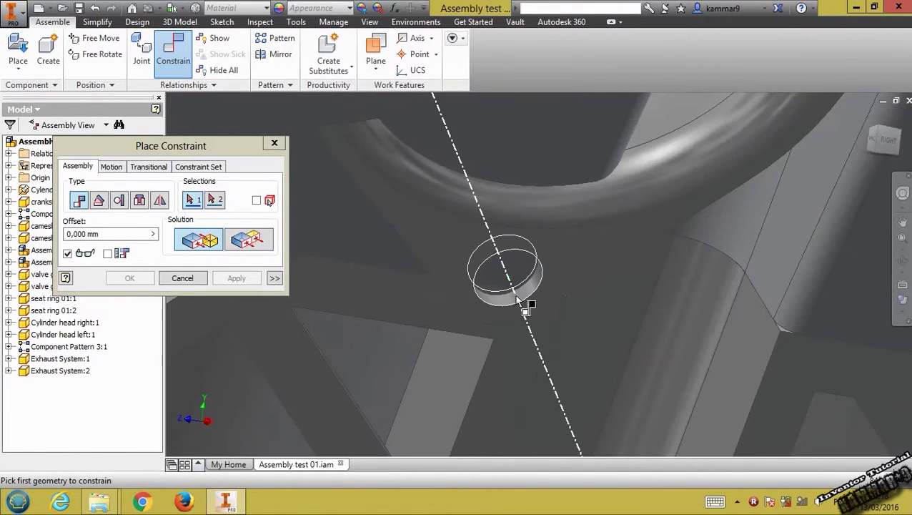
{"action": "left_click", "coordinate": [515, 297]}
{"action": "scroll", "coordinate": [504, 314], "scroll_direction": "down", "scroll_amount": 3}
{"action": "scroll", "coordinate": [495, 336], "scroll_direction": "up", "scroll_amount": 5}
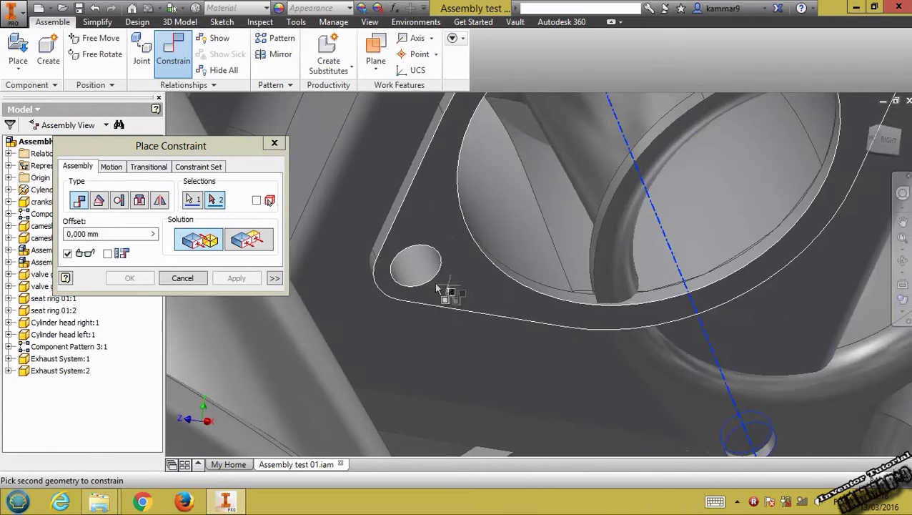
{"action": "left_click", "coordinate": [421, 274]}
{"action": "left_click", "coordinate": [254, 278]}
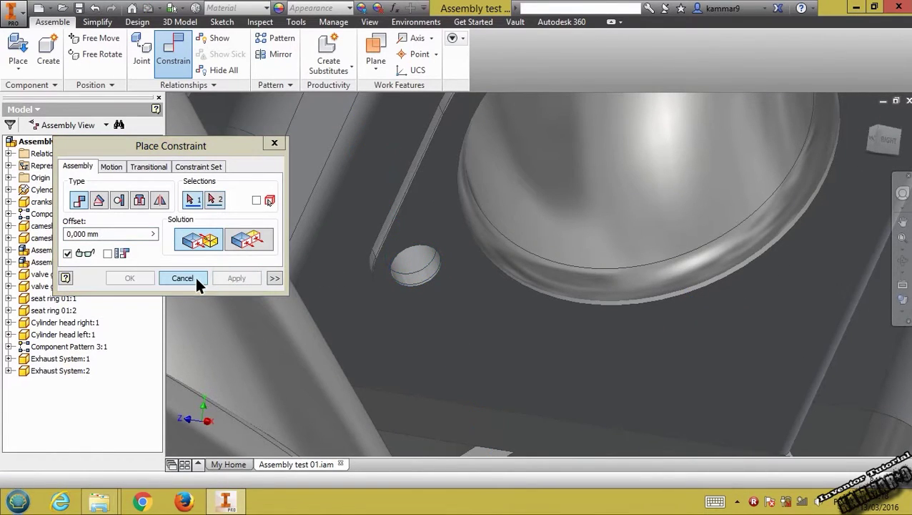
{"action": "left_click", "coordinate": [194, 277]}
Step: Pull the second exhaust system outward along its bolt axes, clear of the right cylinder head's exhaust face
{"action": "scroll", "coordinate": [483, 284], "scroll_direction": "down", "scroll_amount": 2}
{"action": "left_click_drag", "start_coordinate": [483, 284], "coordinate": [480, 280]}
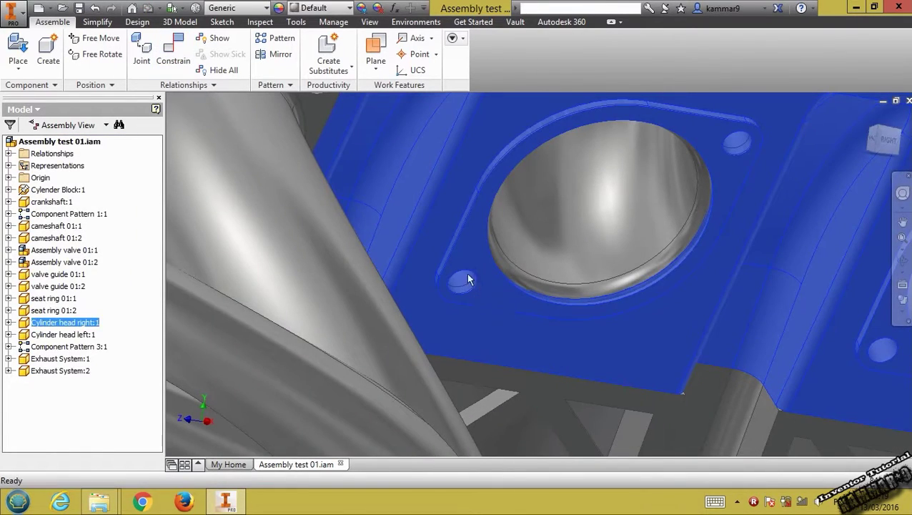
{"action": "scroll", "coordinate": [474, 286], "scroll_direction": "down", "scroll_amount": 5}
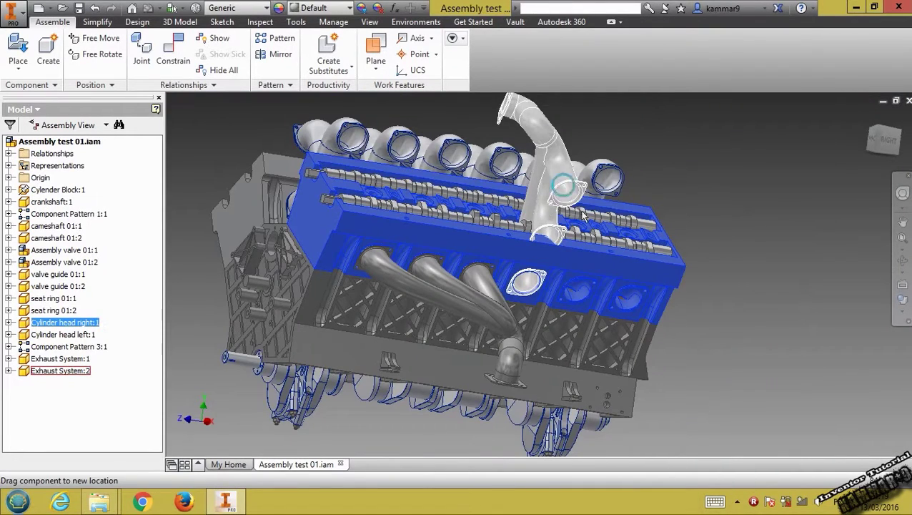
{"action": "left_click_drag", "start_coordinate": [582, 216], "coordinate": [619, 276]}
{"action": "left_click", "coordinate": [722, 303]}
Step: Mate the second exhaust system's flange face to the right cylinder head's exhaust port face with 0 mm offset
{"action": "scroll", "coordinate": [493, 321], "scroll_direction": "up", "scroll_amount": 5}
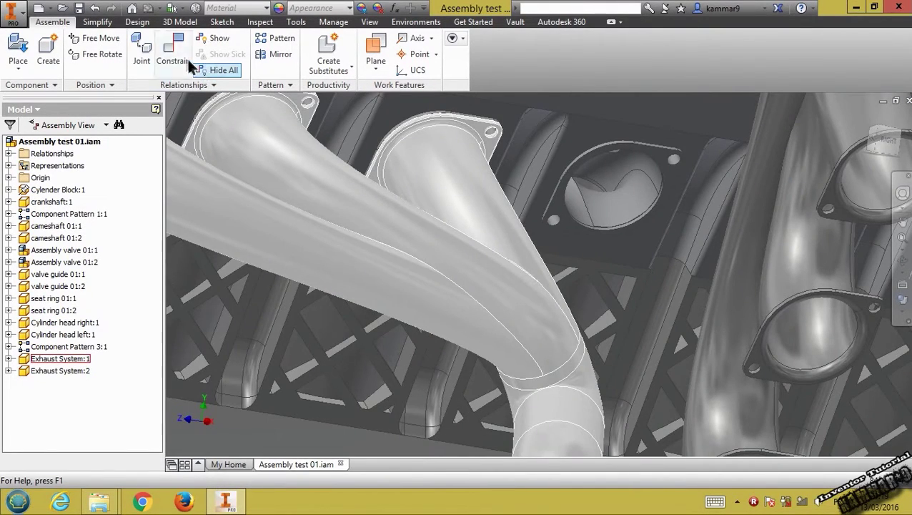
{"action": "left_click", "coordinate": [188, 62]}
{"action": "scroll", "coordinate": [602, 228], "scroll_direction": "up", "scroll_amount": 5}
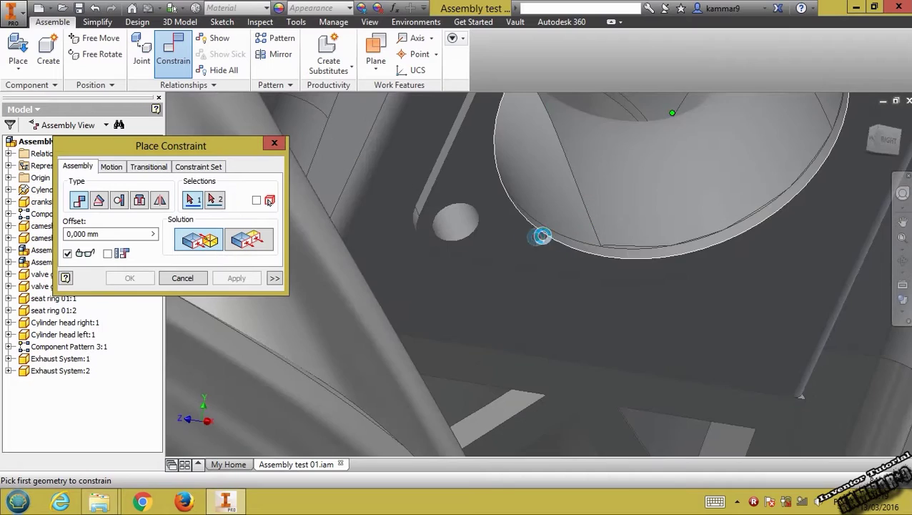
{"action": "left_click", "coordinate": [500, 241]}
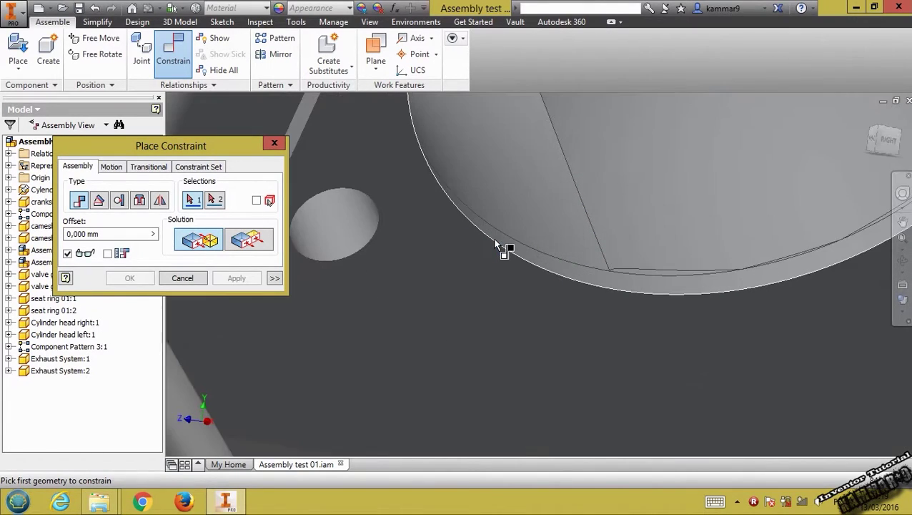
{"action": "scroll", "coordinate": [468, 308], "scroll_direction": "down", "scroll_amount": 8}
{"action": "scroll", "coordinate": [484, 307], "scroll_direction": "up", "scroll_amount": 6}
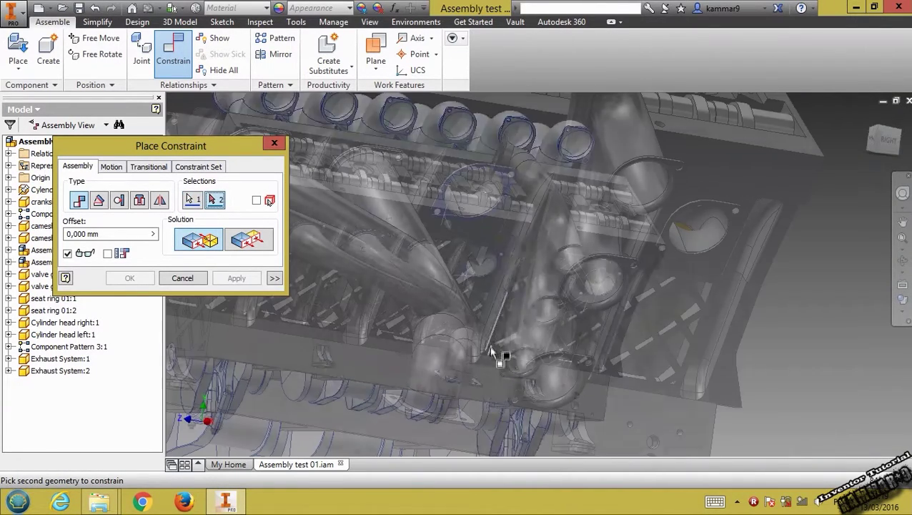
{"action": "left_click", "coordinate": [514, 397]}
{"action": "scroll", "coordinate": [518, 341], "scroll_direction": "down", "scroll_amount": 5}
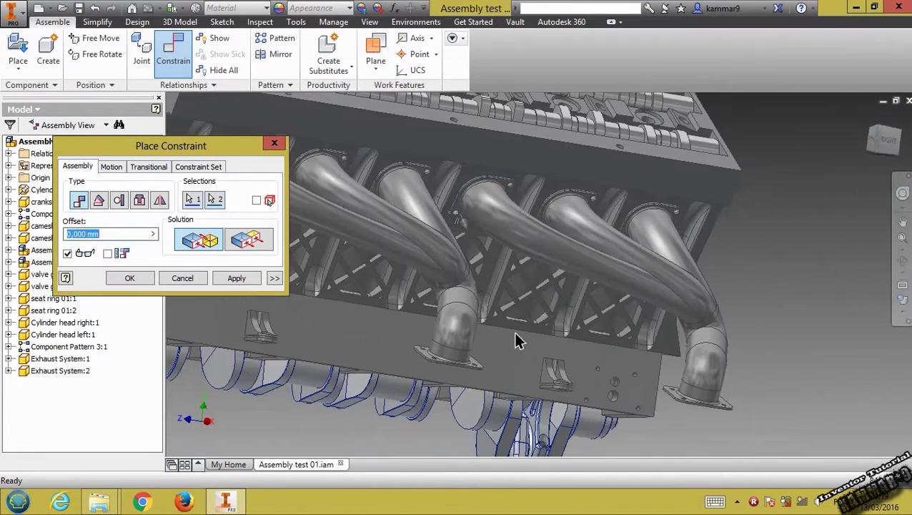
{"action": "left_click", "coordinate": [224, 282]}
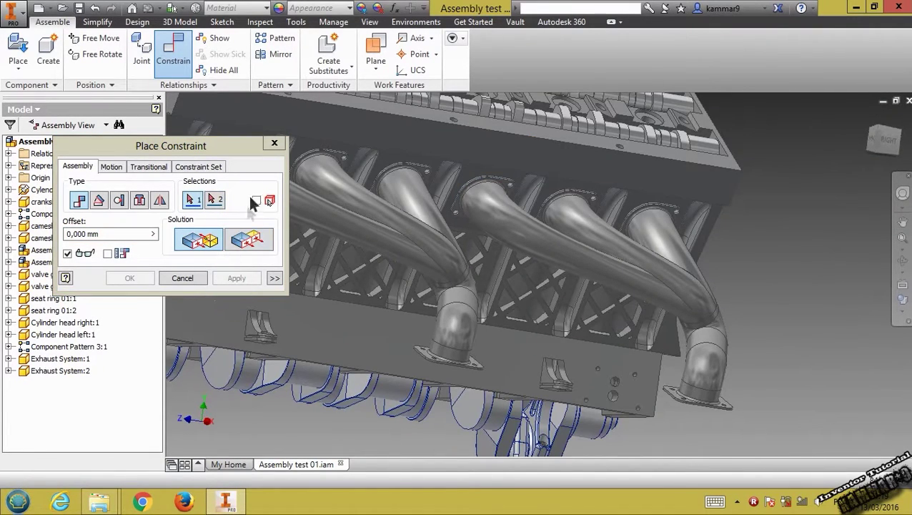
{"action": "left_click", "coordinate": [274, 143]}
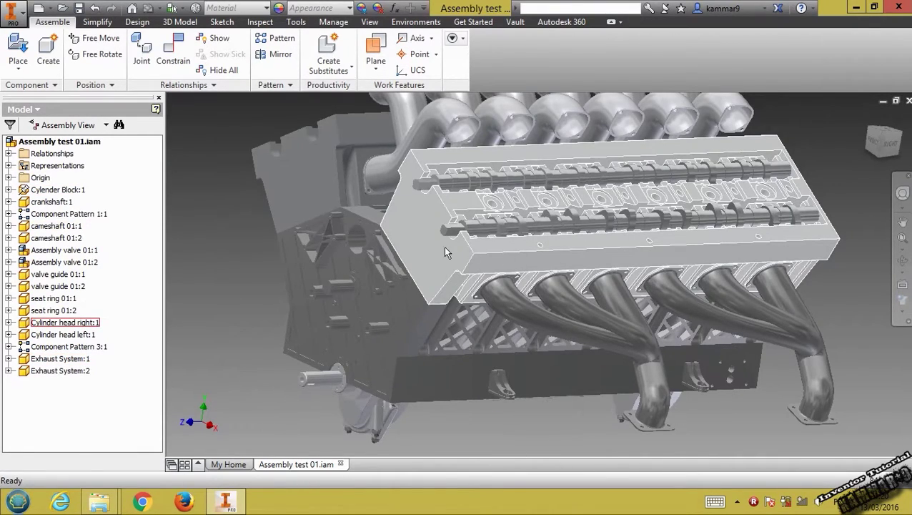
Step: Set the assembly's visual style to Shaded with Edges and check the engine from the front and exhaust side
{"action": "middle_click_drag", "start_coordinate": [445, 247], "coordinate": [429, 245]}
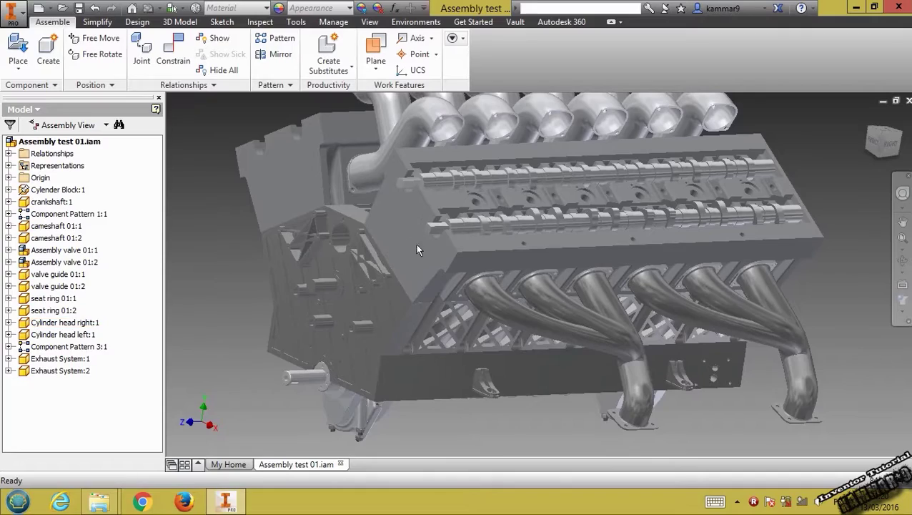
{"action": "left_click", "coordinate": [900, 313]}
{"action": "left_click", "coordinate": [827, 353]}
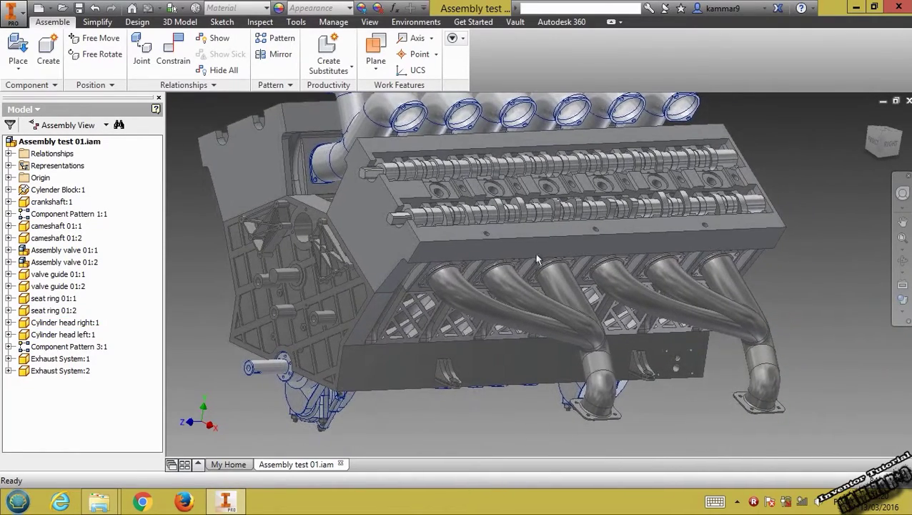
{"action": "mouse_move", "coordinate": [450, 247]}
{"action": "middle_mouse_down", "text": "shift"}
{"action": "mouse_move", "coordinate": [498, 243]}
{"action": "mouse_move", "coordinate": [485, 251]}
{"action": "middle_mouse_up", "text": "shift"}
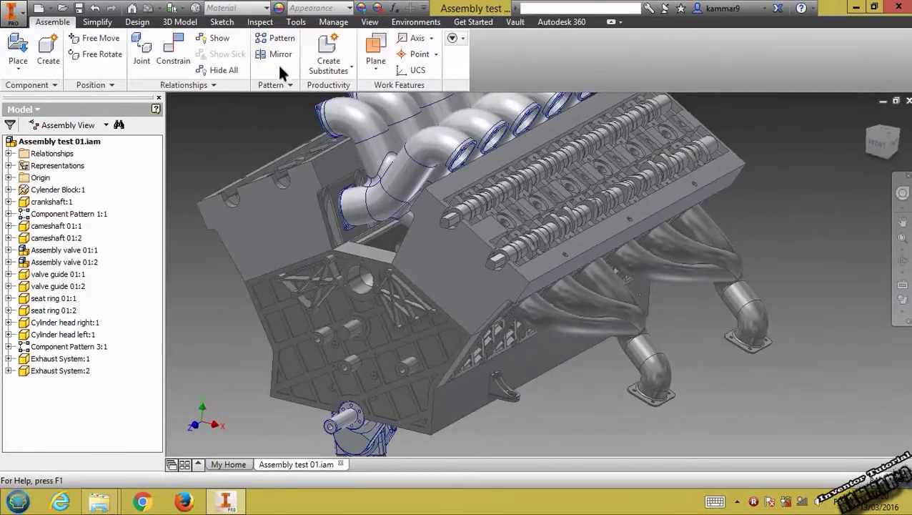
{"action": "middle_click_drag", "start_coordinate": [452, 305], "coordinate": [430, 258], "text": "shift"}
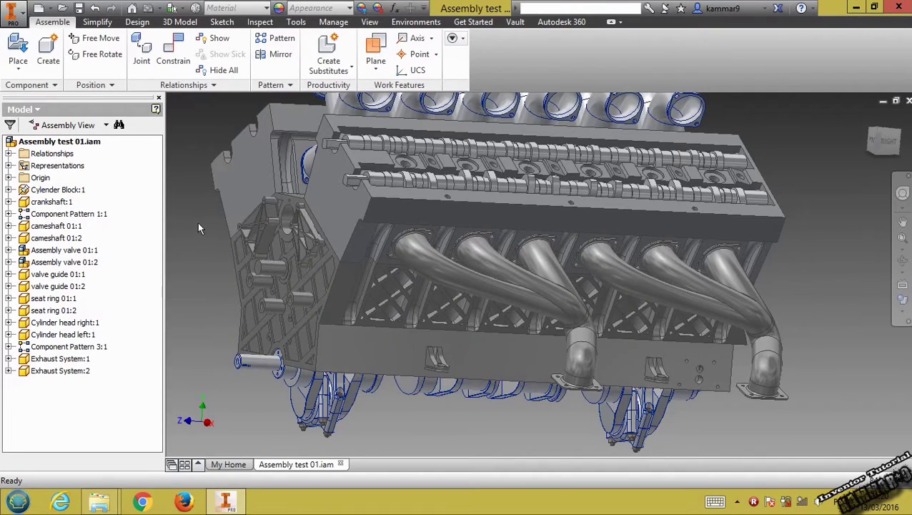
Step: Make the cylinder block's origin YZ plane visible in the assembly
{"action": "left_click", "coordinate": [8, 189]}
{"action": "left_click", "coordinate": [21, 214]}
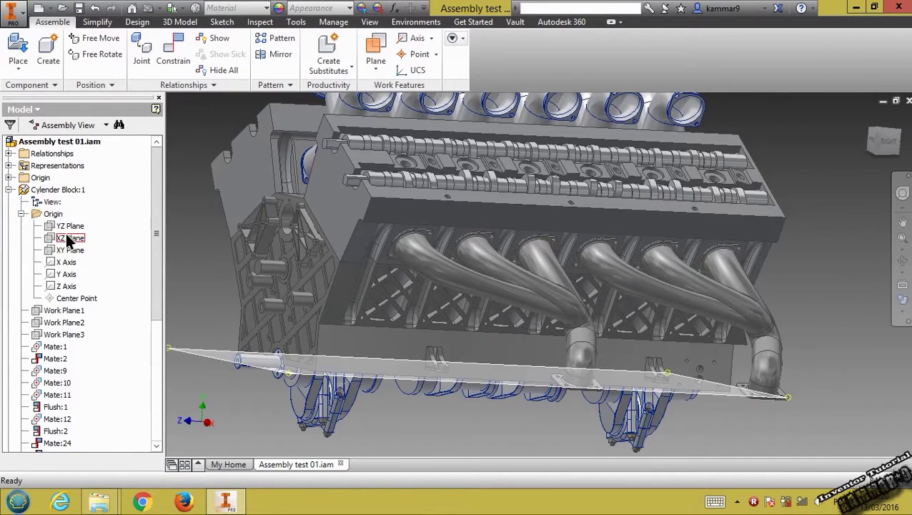
{"action": "left_click", "coordinate": [63, 225]}
{"action": "right_click", "coordinate": [46, 225]}
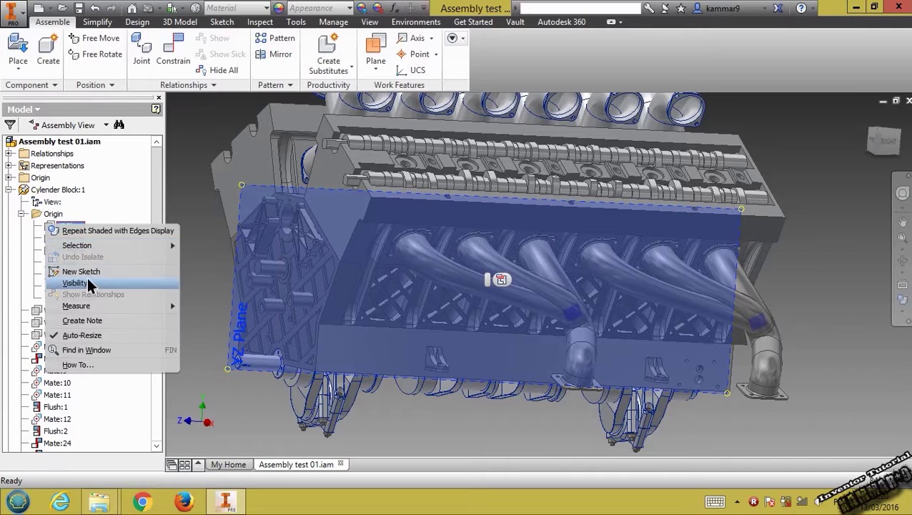
{"action": "left_click", "coordinate": [86, 282]}
{"action": "middle_click_drag", "start_coordinate": [329, 262], "coordinate": [560, 301], "text": "shift"}
Step: Start mirroring both exhaust systems, with the cylinder block's YZ plane as the mirror plane
{"action": "left_click", "coordinate": [288, 57]}
{"action": "left_click_drag", "start_coordinate": [176, 100], "coordinate": [93, 100]}
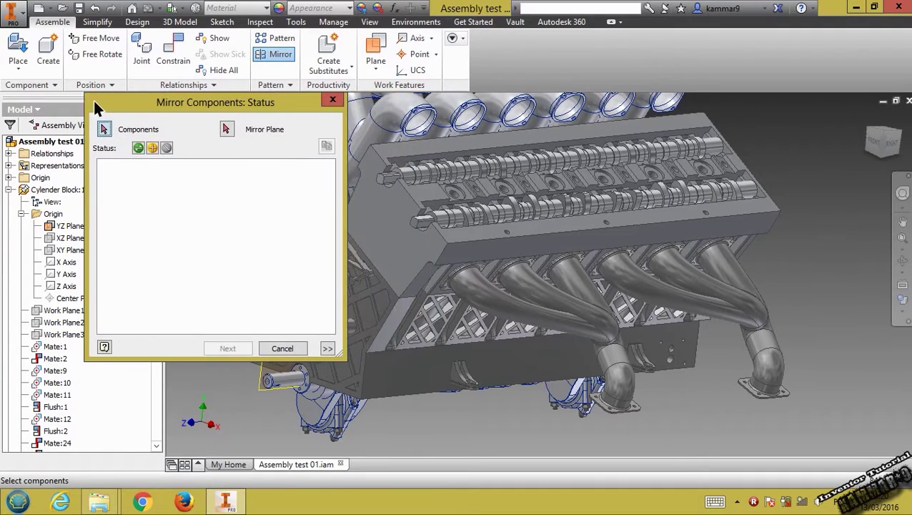
{"action": "left_click", "coordinate": [568, 316]}
{"action": "left_click", "coordinate": [694, 292]}
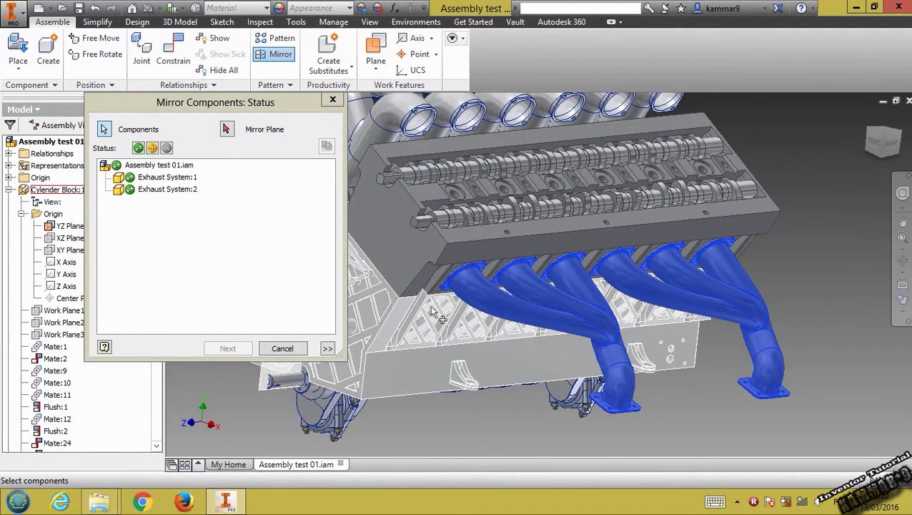
{"action": "middle_click_drag", "start_coordinate": [431, 312], "coordinate": [661, 347], "text": "shift"}
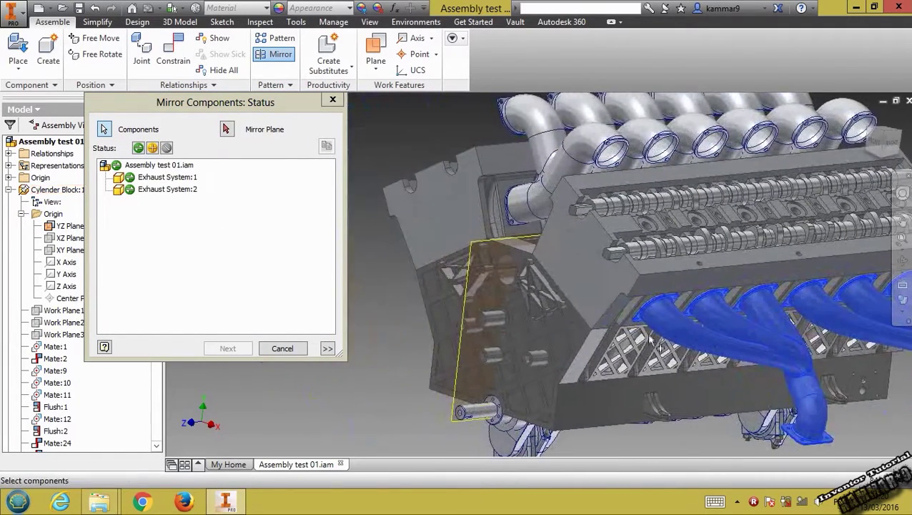
{"action": "left_click", "coordinate": [227, 129]}
{"action": "left_click", "coordinate": [484, 270]}
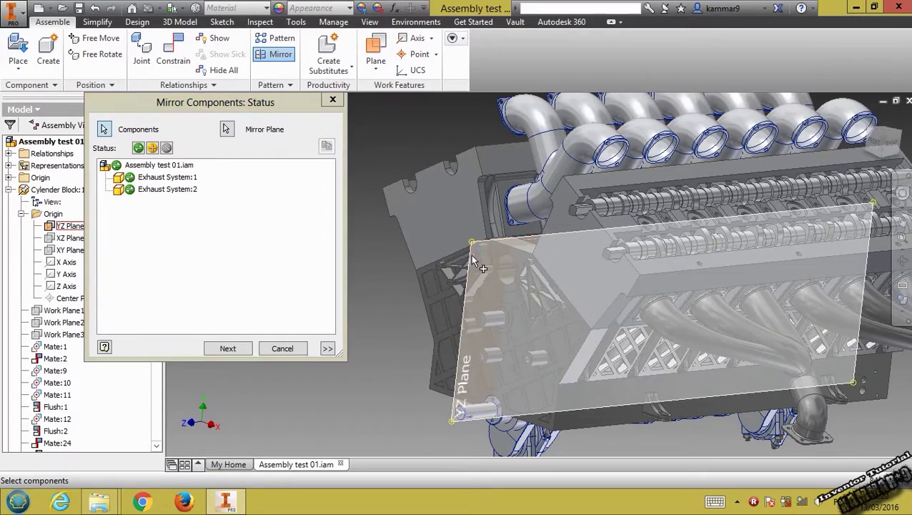
Step: Create the mirrored exhaust systems as new parts with the _MIR suffix, inserted in the assembly on the left bank
{"action": "middle_click_drag", "start_coordinate": [484, 270], "coordinate": [629, 318], "text": "shift"}
{"action": "scroll", "coordinate": [741, 279], "scroll_direction": "up", "scroll_amount": 3}
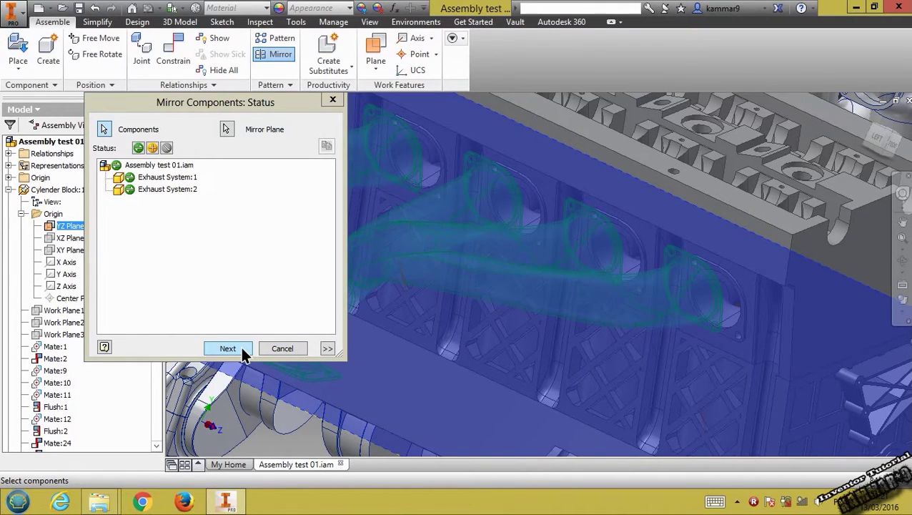
{"action": "left_click", "coordinate": [182, 180]}
{"action": "left_click", "coordinate": [180, 189]}
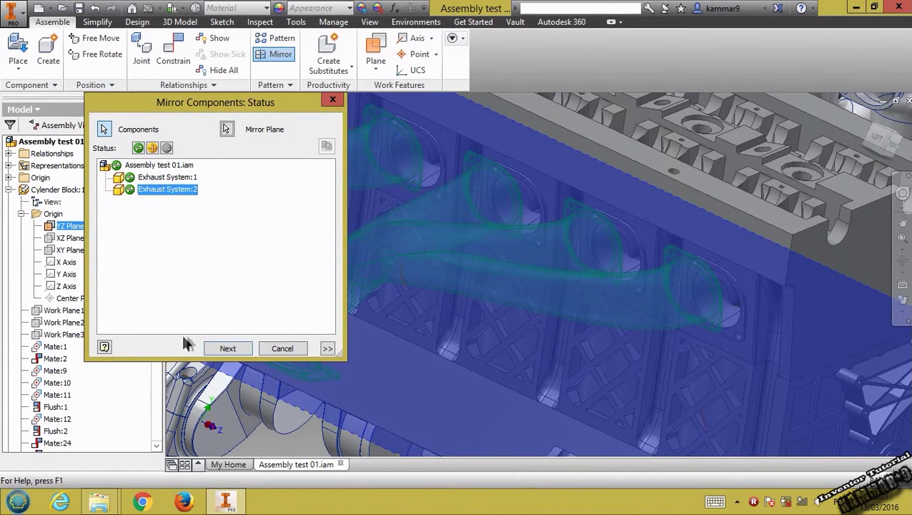
{"action": "left_click", "coordinate": [326, 349]}
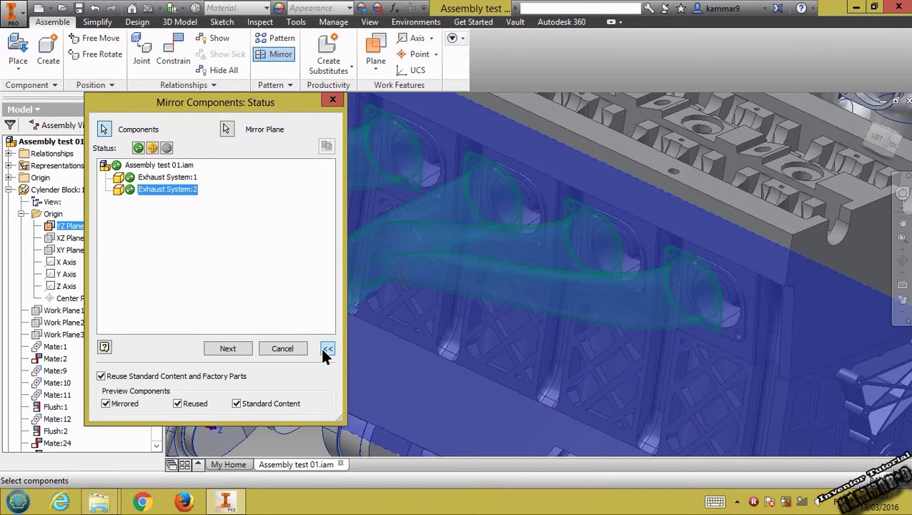
{"action": "left_click", "coordinate": [326, 350]}
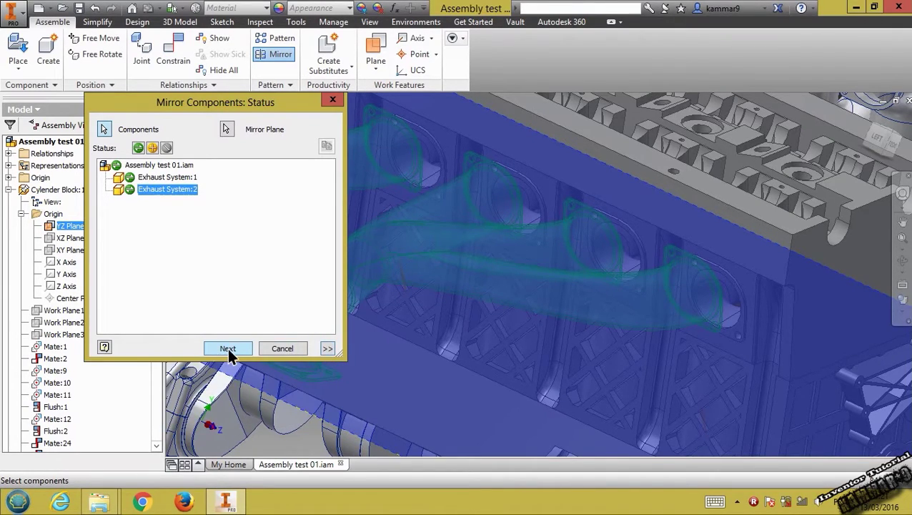
{"action": "left_click", "coordinate": [228, 349]}
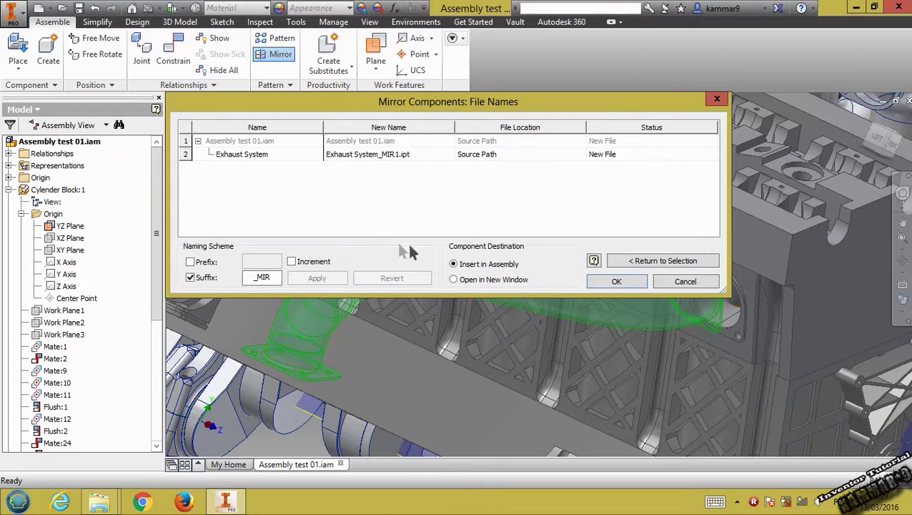
{"action": "left_click", "coordinate": [619, 282]}
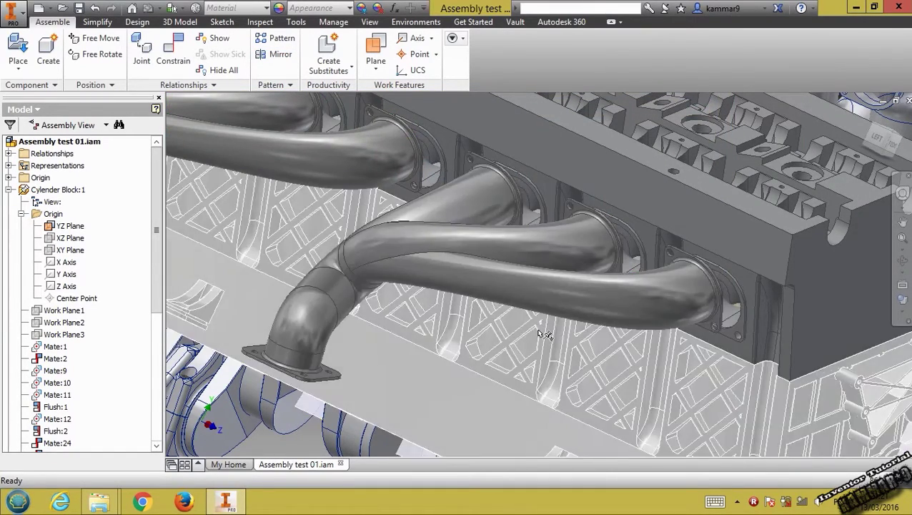
{"action": "scroll", "coordinate": [542, 334], "scroll_direction": "up", "scroll_amount": 5}
{"action": "middle_click_drag", "start_coordinate": [455, 288], "coordinate": [481, 279], "text": "shift"}
{"action": "scroll", "coordinate": [464, 294], "scroll_direction": "up", "scroll_amount": 6}
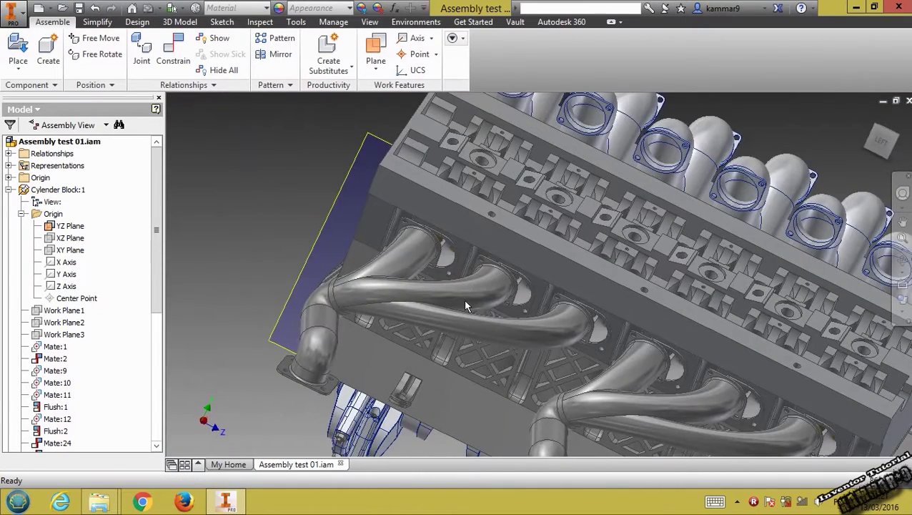
Step: Examine how the mirrored exhaust flanges line up with the ports on the left cylinder head
{"action": "scroll", "coordinate": [451, 298], "scroll_direction": "down", "scroll_amount": 6}
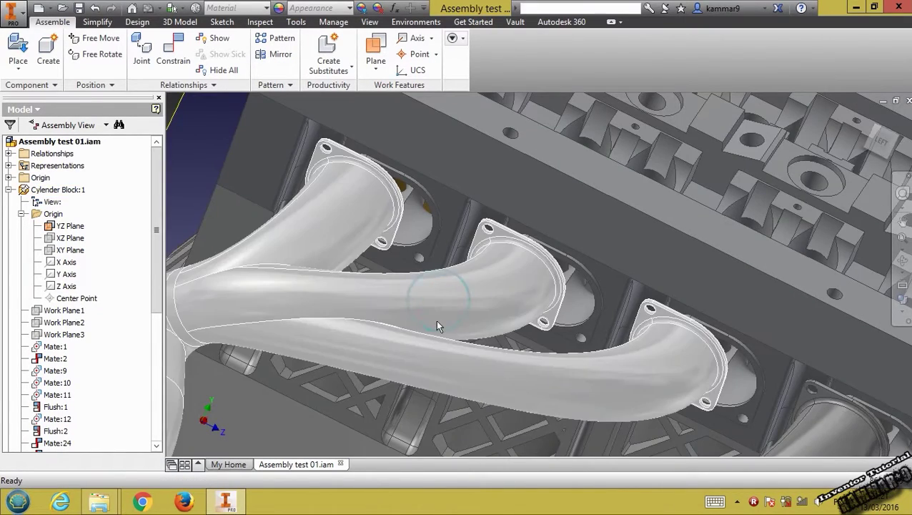
{"action": "left_click_drag", "start_coordinate": [436, 319], "coordinate": [436, 323]}
{"action": "left_click", "coordinate": [560, 395]}
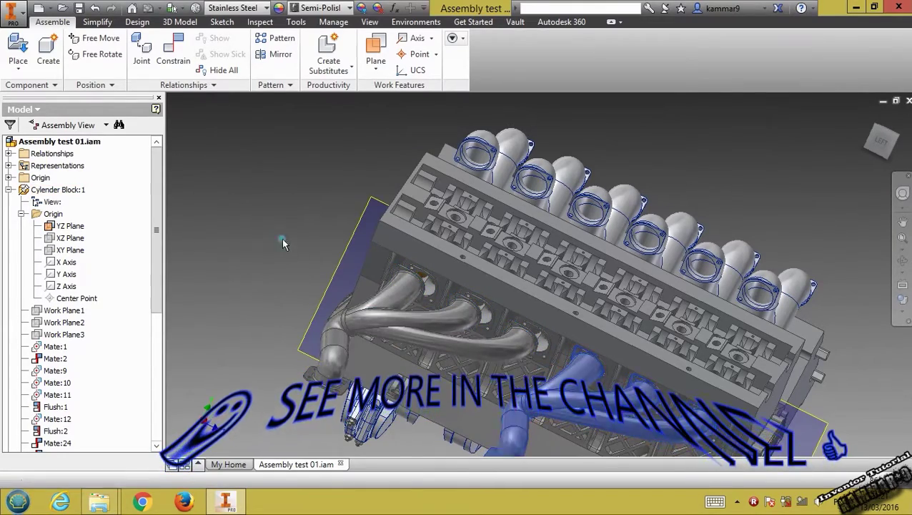
{"action": "left_click", "coordinate": [283, 242]}
{"action": "scroll", "coordinate": [413, 279], "scroll_direction": "up", "scroll_amount": 5}
{"action": "scroll", "coordinate": [327, 202], "scroll_direction": "up", "scroll_amount": 2}
{"action": "scroll", "coordinate": [327, 202], "scroll_direction": "down", "scroll_amount": 5}
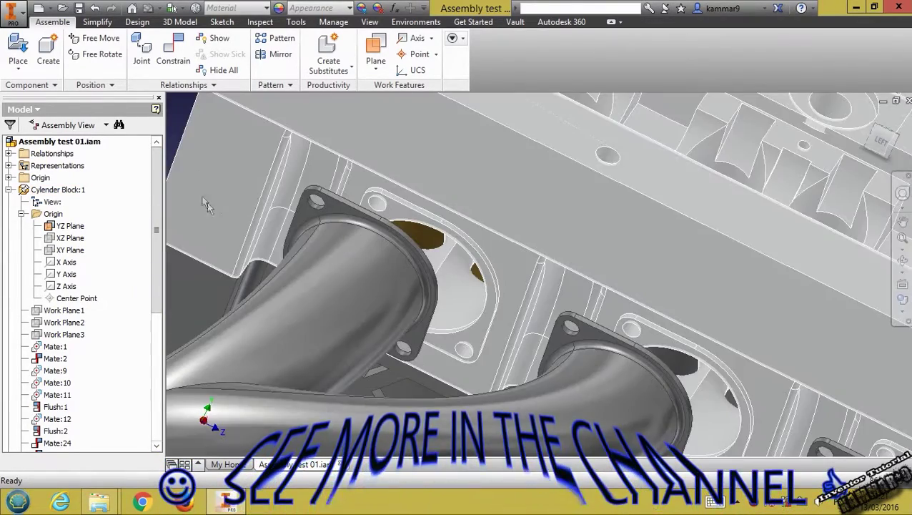
{"action": "scroll", "coordinate": [198, 189], "scroll_direction": "down", "scroll_amount": 3}
{"action": "scroll", "coordinate": [187, 128], "scroll_direction": "up", "scroll_amount": 2}
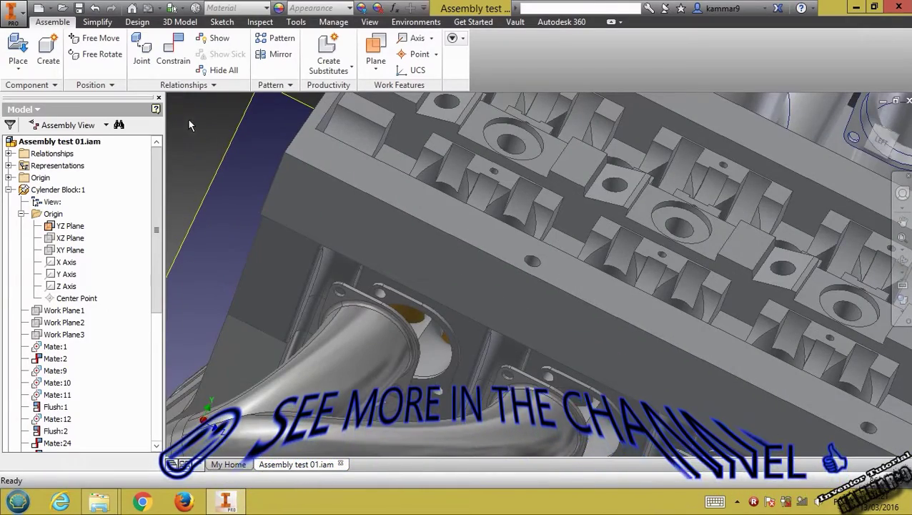
Step: Mate the upper bolt hole axis of the rear mirrored exhaust's first flange to the matching hole in the left cylinder head, 0 mm offset
{"action": "left_click", "coordinate": [172, 51]}
{"action": "scroll", "coordinate": [351, 296], "scroll_direction": "up", "scroll_amount": 5}
{"action": "middle_click_drag", "start_coordinate": [393, 304], "coordinate": [541, 324]}
{"action": "left_click", "coordinate": [436, 297]}
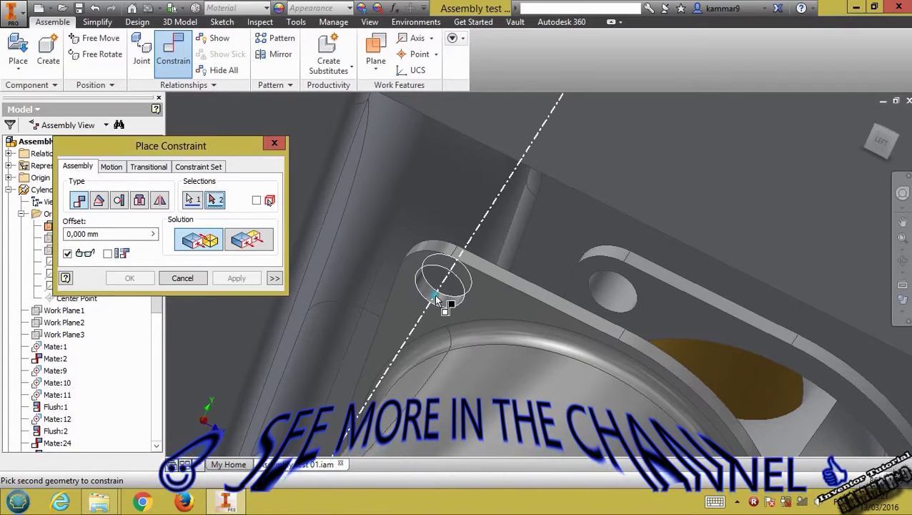
{"action": "left_click", "coordinate": [622, 306]}
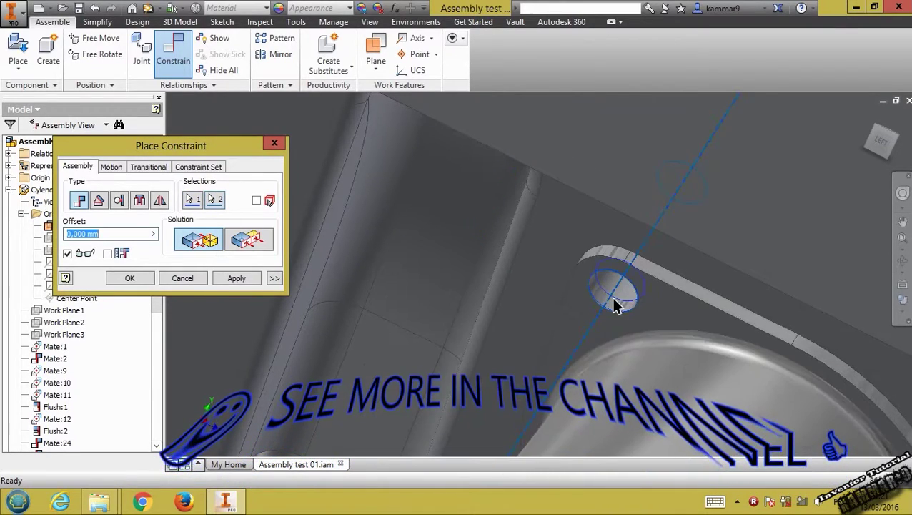
{"action": "left_click", "coordinate": [252, 276]}
Step: Mate the lower bolt hole axis of the same rear exhaust flange to the cylinder head's matching hole, 0 mm offset
{"action": "middle_click_drag", "start_coordinate": [815, 447], "coordinate": [464, 164]}
{"action": "left_click", "coordinate": [499, 284]}
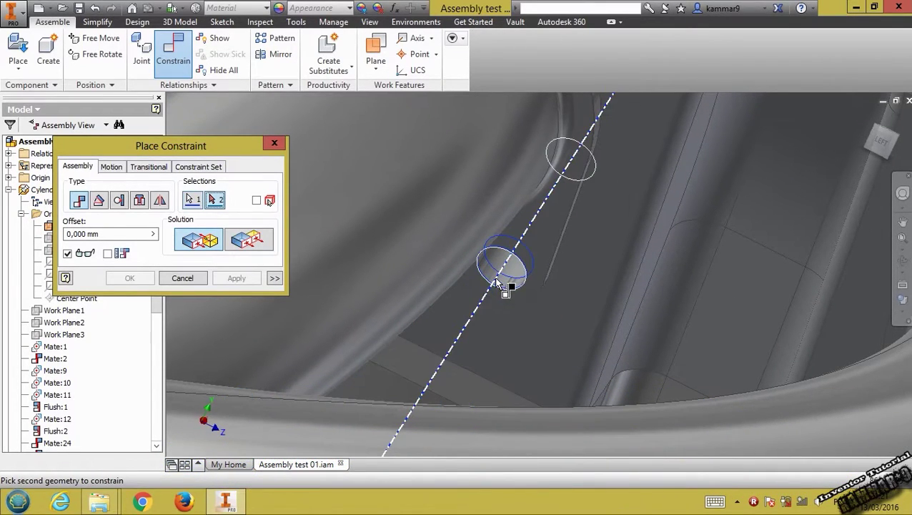
{"action": "left_click", "coordinate": [499, 284]}
{"action": "left_click", "coordinate": [237, 277]}
{"action": "key", "text": "F5"}
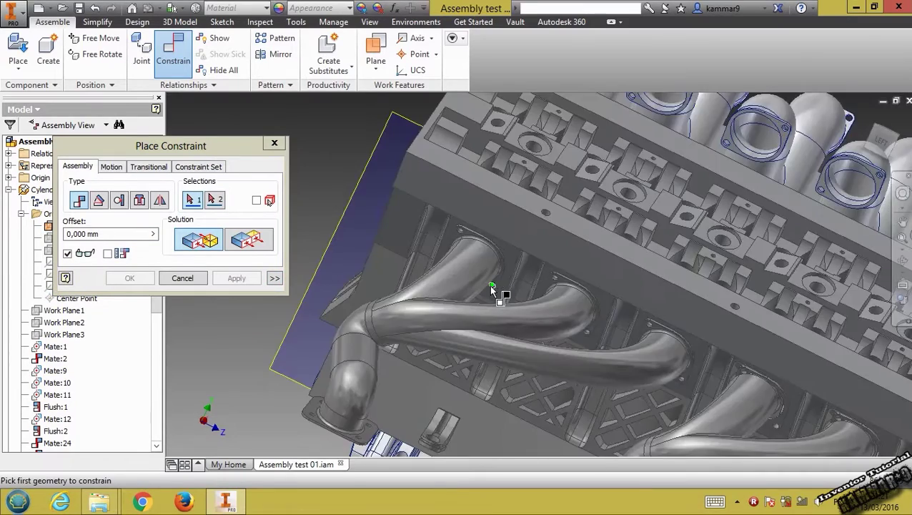
Step: Mate the front mirrored exhaust's upper flange hole axis to its matching hole in the left cylinder head, 0 mm offset
{"action": "scroll", "coordinate": [536, 309], "scroll_direction": "up", "scroll_amount": 5}
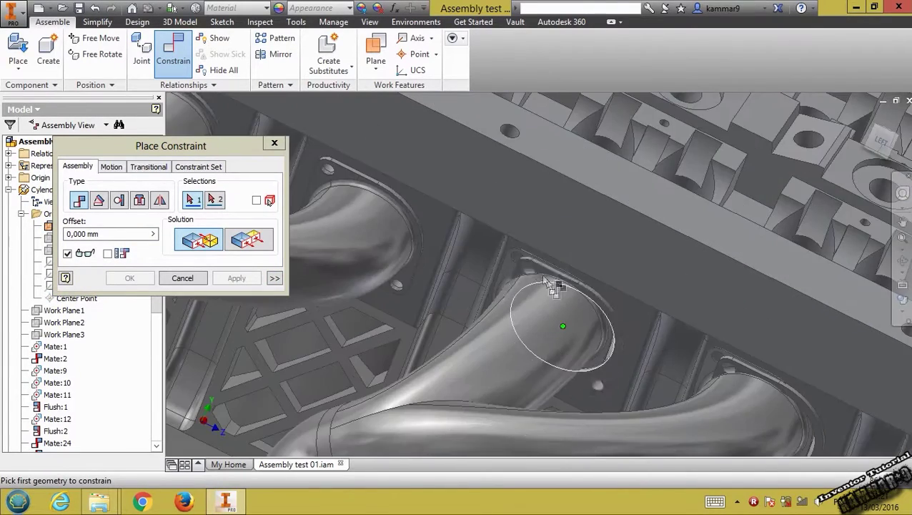
{"action": "left_click", "coordinate": [499, 280]}
{"action": "left_click", "coordinate": [454, 233]}
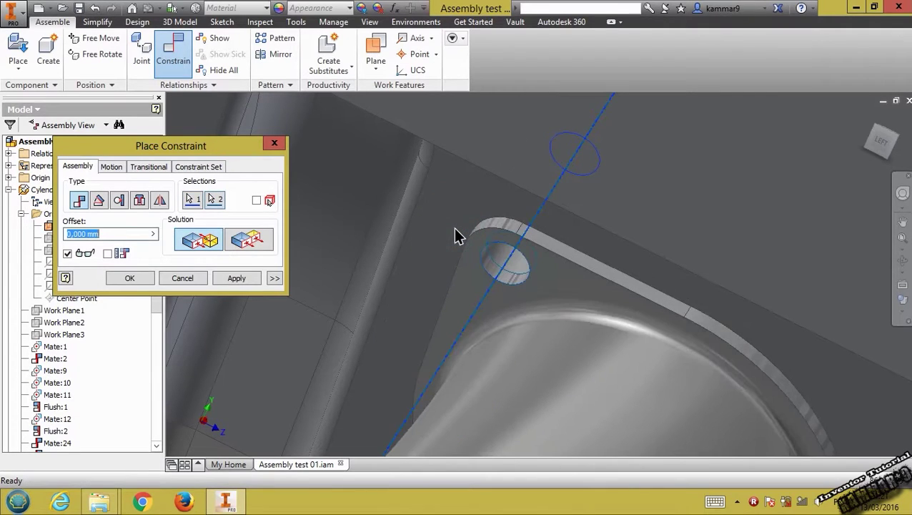
{"action": "left_click", "coordinate": [237, 278]}
Step: Mate the front mirrored exhaust's lower flange hole axis to the cylinder head's hole at 0 mm offset and finish constraining
{"action": "scroll", "coordinate": [336, 304], "scroll_direction": "down", "scroll_amount": 5}
{"action": "scroll", "coordinate": [448, 319], "scroll_direction": "up", "scroll_amount": 8}
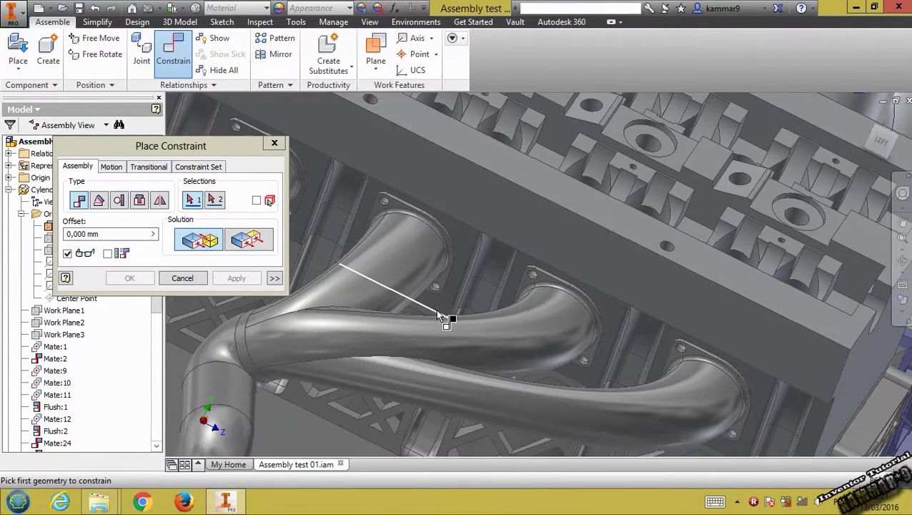
{"action": "scroll", "coordinate": [426, 246], "scroll_direction": "up", "scroll_amount": 2}
{"action": "left_click", "coordinate": [434, 231]}
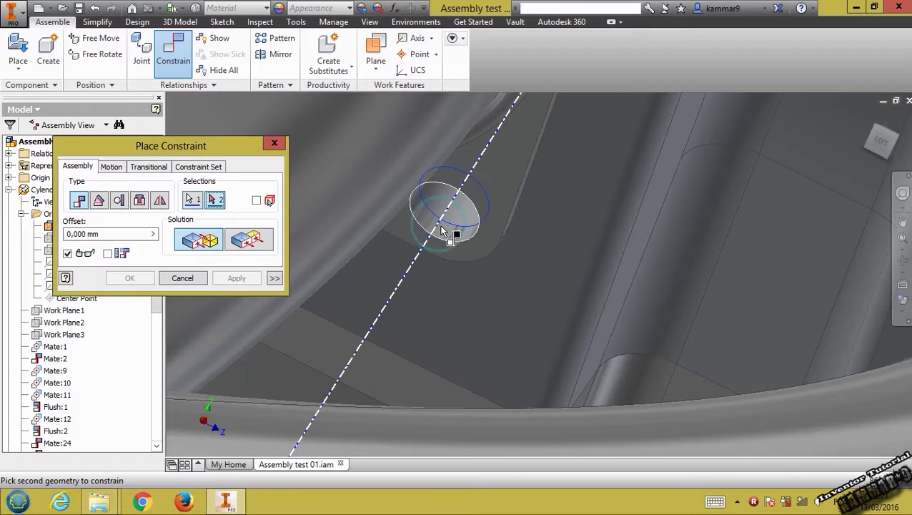
{"action": "left_click", "coordinate": [438, 229]}
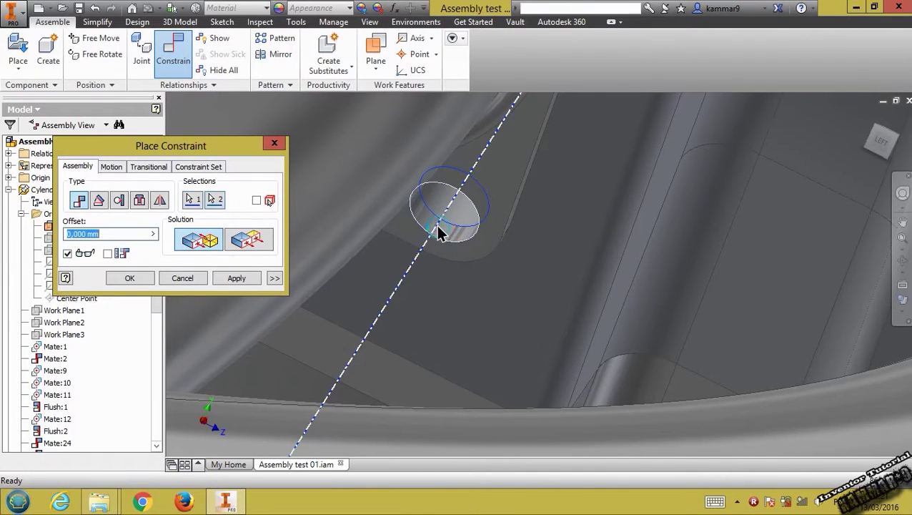
{"action": "left_click", "coordinate": [237, 278]}
{"action": "left_click", "coordinate": [193, 278]}
Step: Pull both mirrored exhaust systems outward from the left cylinder head to expose the port faces
{"action": "scroll", "coordinate": [310, 304], "scroll_direction": "down", "scroll_amount": 7}
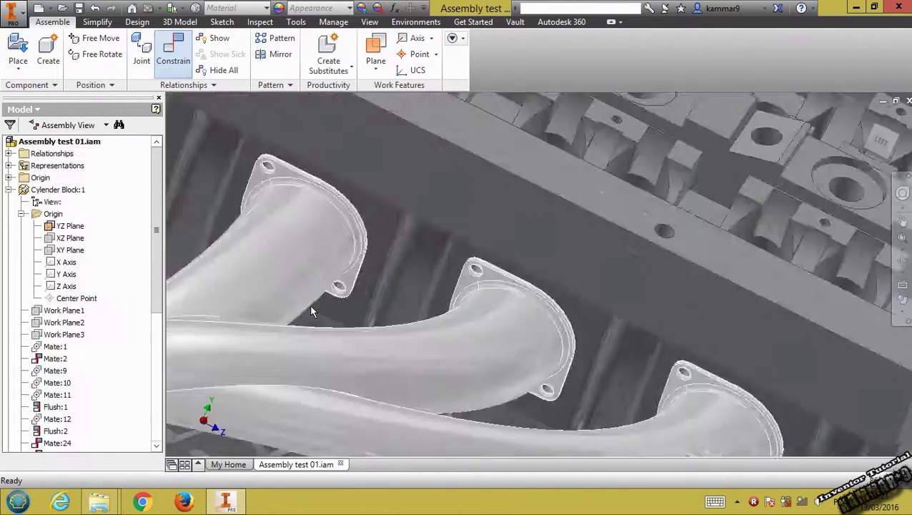
{"action": "left_click_drag", "start_coordinate": [310, 292], "coordinate": [290, 329]}
{"action": "left_click_drag", "start_coordinate": [238, 245], "coordinate": [184, 284]}
{"action": "left_click_drag", "start_coordinate": [267, 317], "coordinate": [226, 343]}
{"action": "left_click_drag", "start_coordinate": [192, 313], "coordinate": [187, 321]}
{"action": "left_click", "coordinate": [641, 250]}
{"action": "middle_click_drag", "start_coordinate": [500, 286], "coordinate": [722, 284]}
Step: Mate the rear mirrored exhaust's flange face to the left cylinder head's port face with a 0 mm offset
{"action": "left_click", "coordinate": [175, 58]}
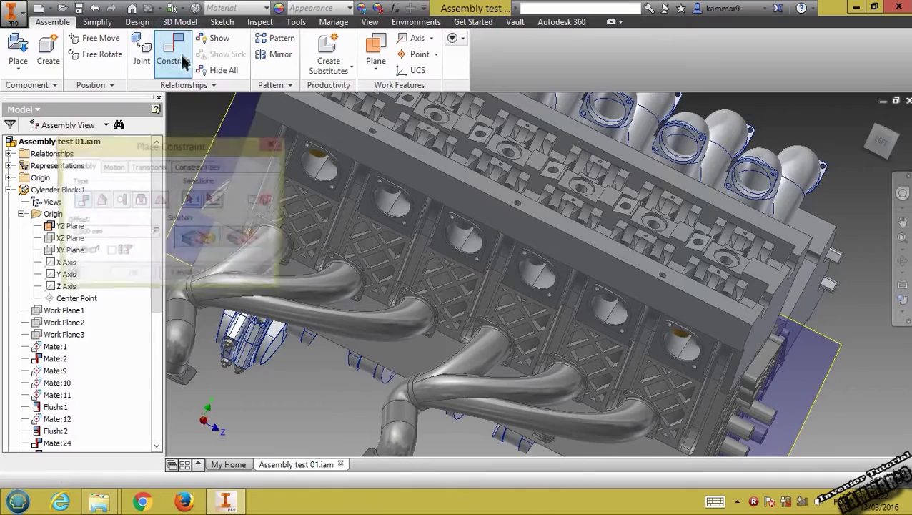
{"action": "scroll", "coordinate": [429, 232], "scroll_direction": "up", "scroll_amount": 5}
{"action": "left_click", "coordinate": [467, 219]}
{"action": "middle_click_drag", "start_coordinate": [333, 383], "coordinate": [421, 324]}
{"action": "left_click", "coordinate": [474, 409]}
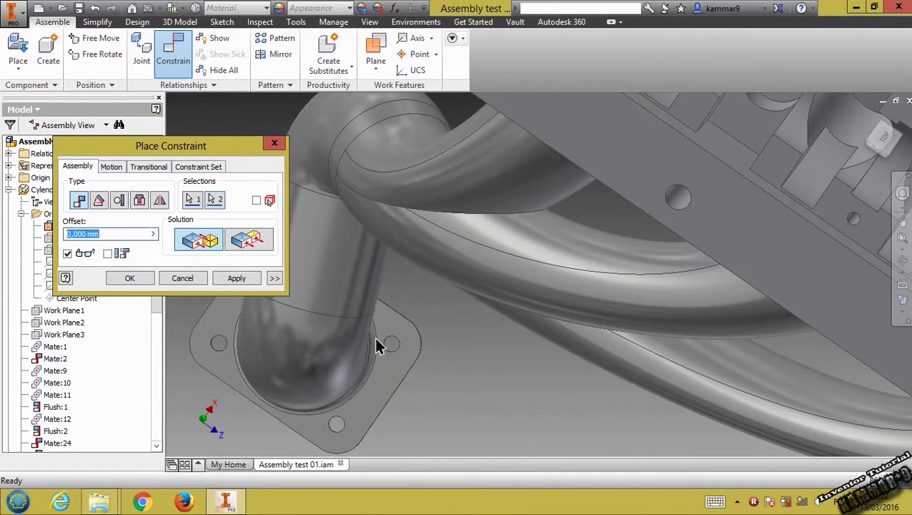
Step: Mate the front mirrored exhaust's flange face to the left cylinder head's port face with a 0 mm offset
{"action": "middle_click_drag", "start_coordinate": [478, 350], "coordinate": [480, 327], "text": "shift"}
{"action": "middle_click_drag", "start_coordinate": [515, 283], "coordinate": [347, 171]}
{"action": "middle_click_drag", "start_coordinate": [601, 327], "coordinate": [410, 200]}
{"action": "scroll", "coordinate": [456, 258], "scroll_direction": "down", "scroll_amount": 5}
{"action": "middle_click_drag", "start_coordinate": [502, 286], "coordinate": [456, 278], "text": "shift"}
{"action": "scroll", "coordinate": [549, 220], "scroll_direction": "up", "scroll_amount": 5}
{"action": "left_click", "coordinate": [551, 224]}
{"action": "scroll", "coordinate": [536, 214], "scroll_direction": "down", "scroll_amount": 5}
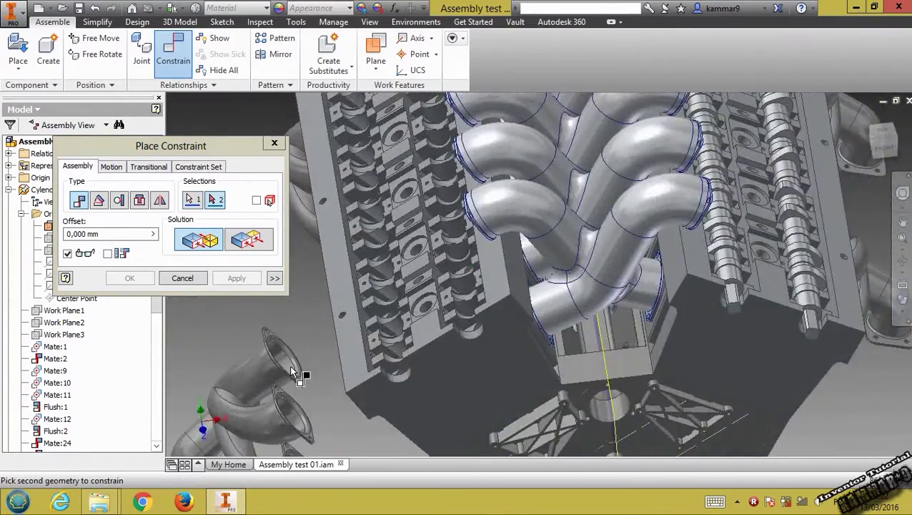
{"action": "scroll", "coordinate": [291, 367], "scroll_direction": "up", "scroll_amount": 5}
{"action": "left_click", "coordinate": [361, 430]}
{"action": "left_click", "coordinate": [237, 278]}
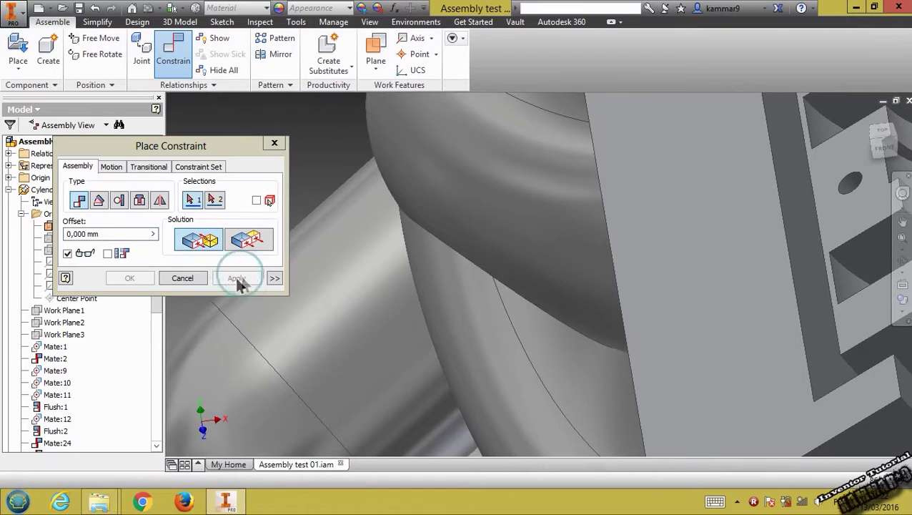
{"action": "left_click", "coordinate": [182, 278]}
Step: Save Assembly test 01.iam together with all its changed dependents, including the new mirrored exhaust part
{"action": "scroll", "coordinate": [367, 273], "scroll_direction": "down", "scroll_amount": 5}
{"action": "scroll", "coordinate": [366, 273], "scroll_direction": "up", "scroll_amount": 5}
{"action": "middle_click_drag", "start_coordinate": [367, 272], "coordinate": [443, 288], "text": "shift"}
{"action": "scroll", "coordinate": [440, 289], "scroll_direction": "down", "scroll_amount": 2}
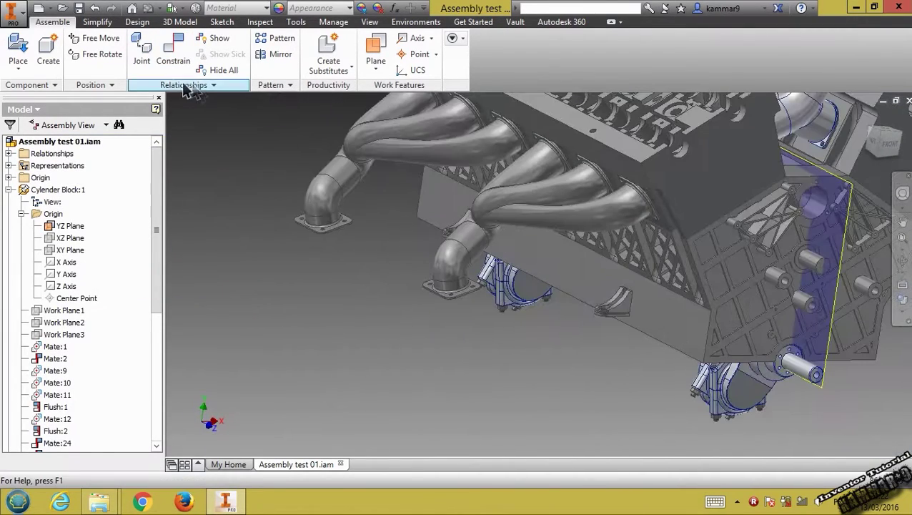
{"action": "scroll", "coordinate": [314, 154], "scroll_direction": "down", "scroll_amount": 5}
{"action": "middle_click_drag", "start_coordinate": [458, 141], "coordinate": [385, 234]}
{"action": "key", "text": "ctrl+s"}
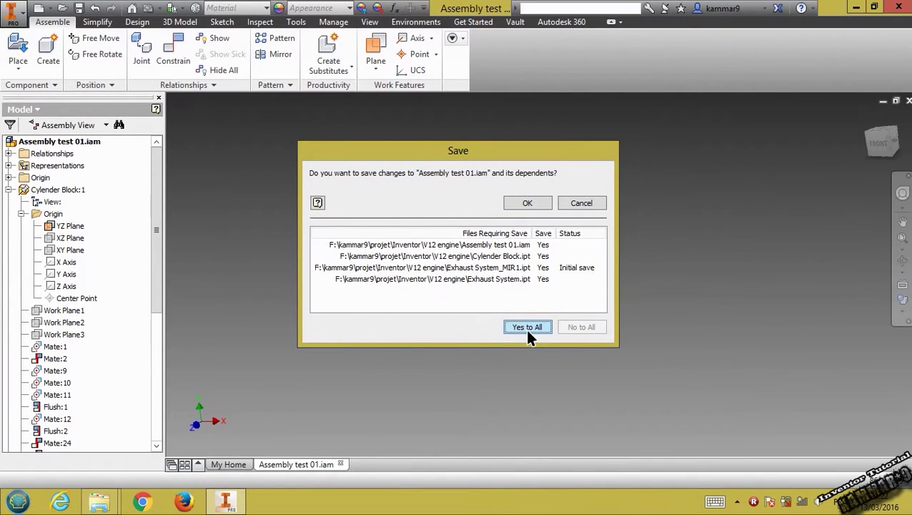
{"action": "left_click", "coordinate": [529, 204]}
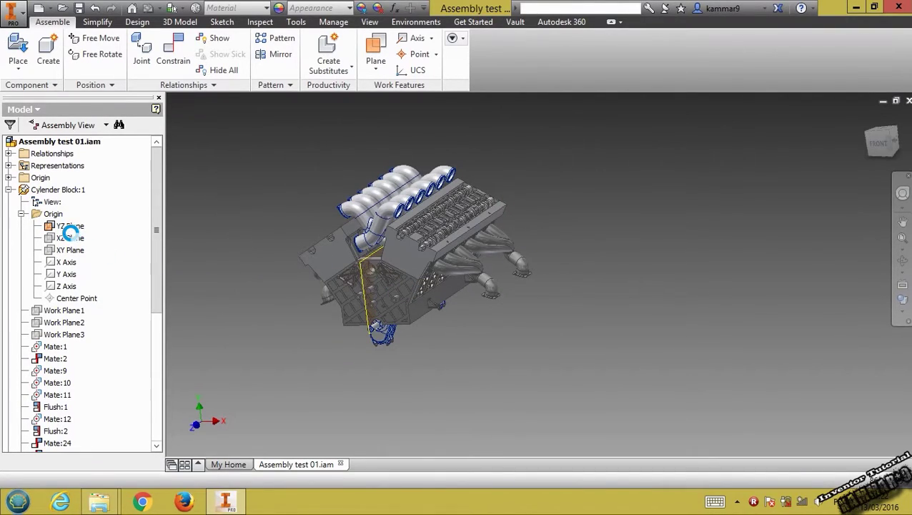
Step: Hide the cylinder block's origin YZ plane
{"action": "left_click", "coordinate": [71, 227]}
{"action": "right_click", "coordinate": [71, 227]}
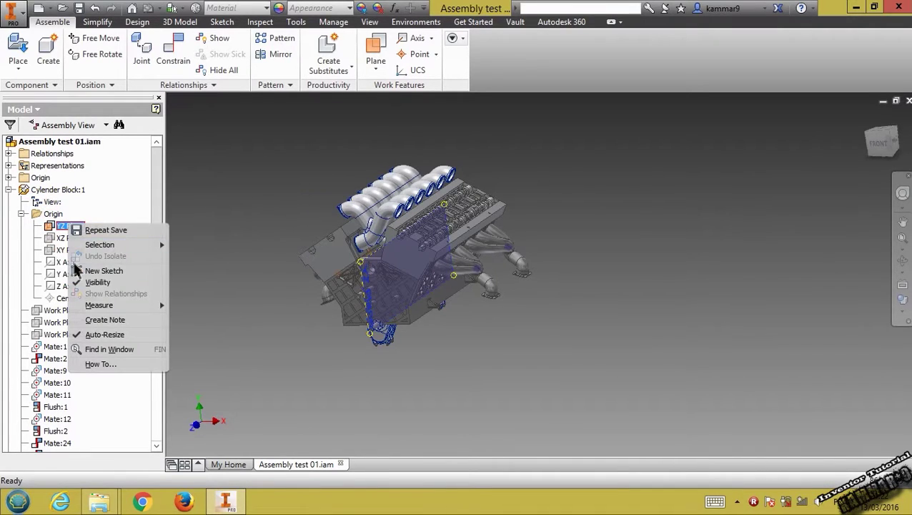
{"action": "left_click", "coordinate": [93, 283]}
Step: Turn on shadows and reflections for the engine display and switch the view projection to Perspective
{"action": "middle_click_drag", "start_coordinate": [245, 320], "coordinate": [269, 331]}
{"action": "scroll", "coordinate": [442, 305], "scroll_direction": "up", "scroll_amount": 4}
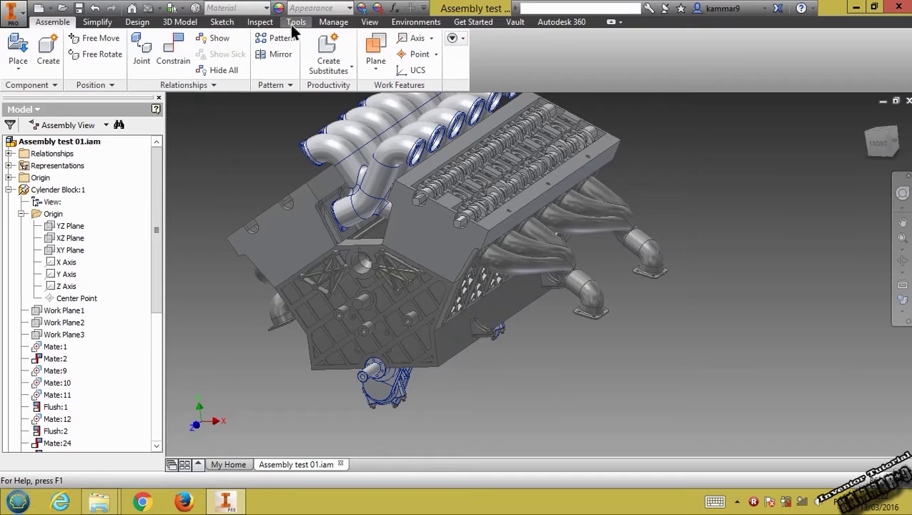
{"action": "left_click", "coordinate": [362, 22]}
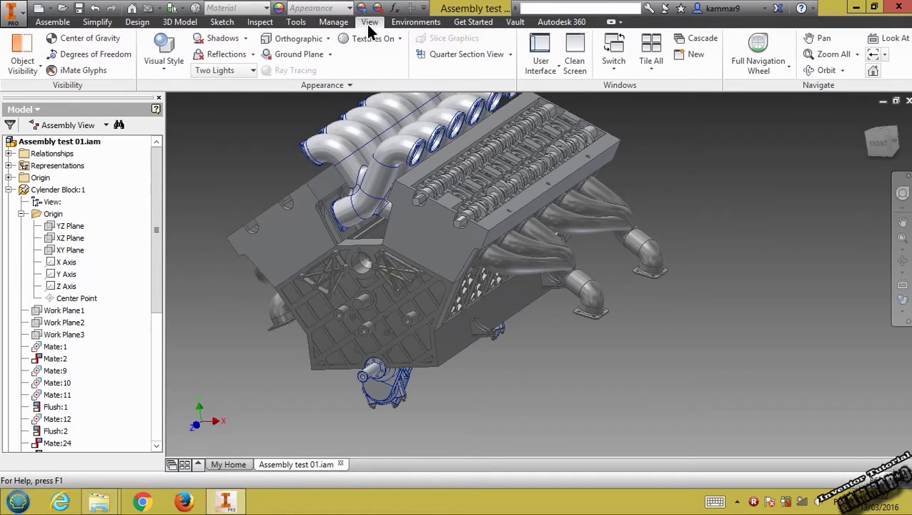
{"action": "left_click", "coordinate": [212, 42]}
{"action": "left_click", "coordinate": [214, 54]}
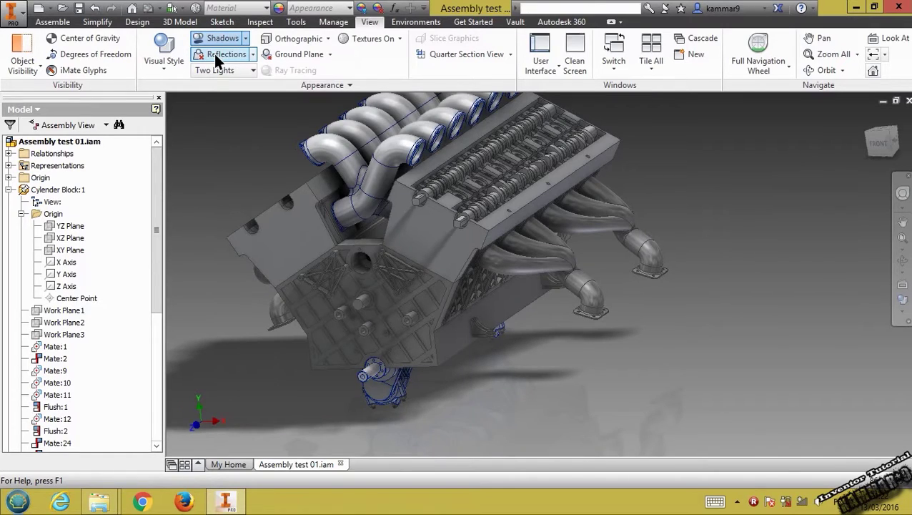
{"action": "left_click", "coordinate": [328, 38]}
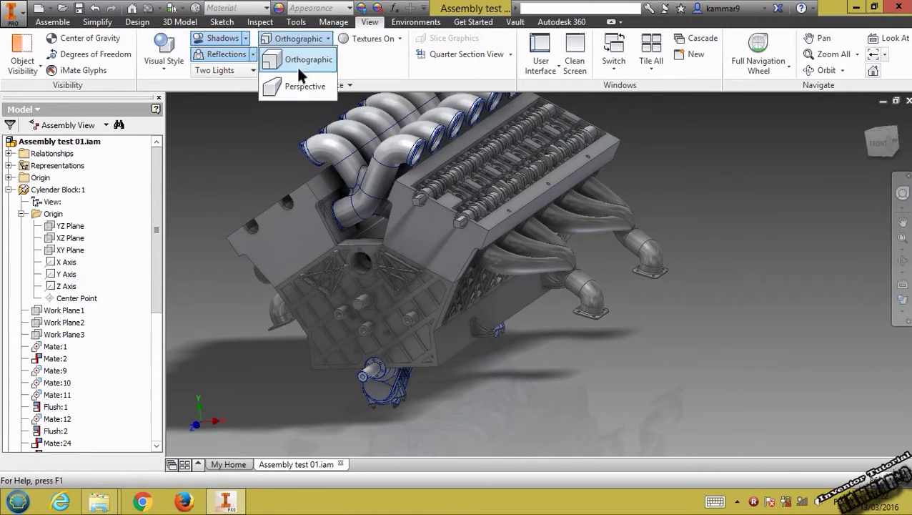
{"action": "left_click", "coordinate": [300, 87]}
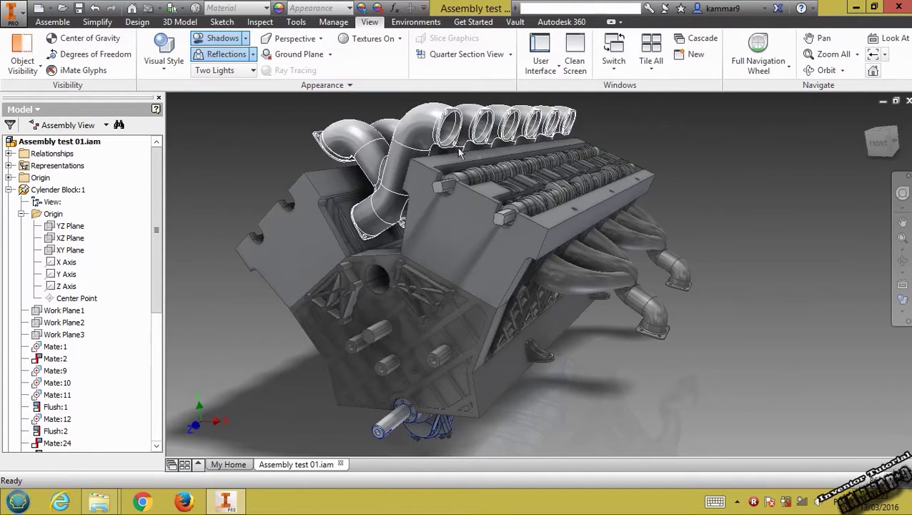
{"action": "left_click", "coordinate": [506, 130]}
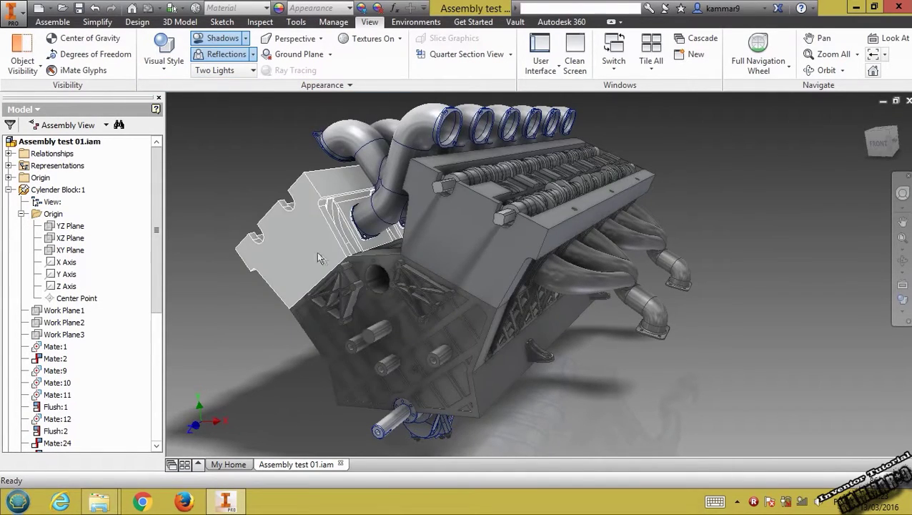